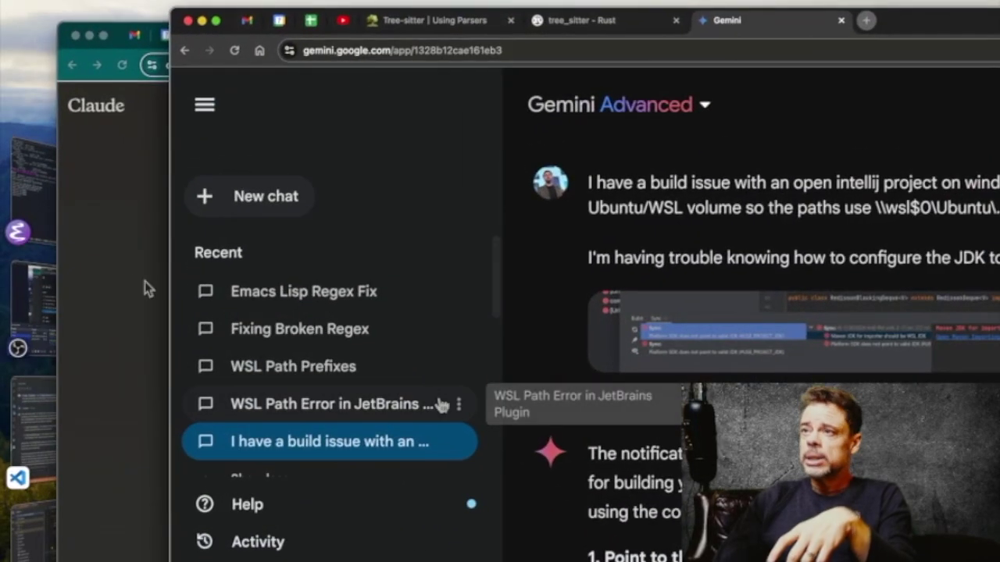
- Switch to the Claude conversation "Normalizing Windows and Linux file paths in Kotlin" and go to the Kotlin unit test request
{"action": "left_click", "coordinate": [146, 218]}
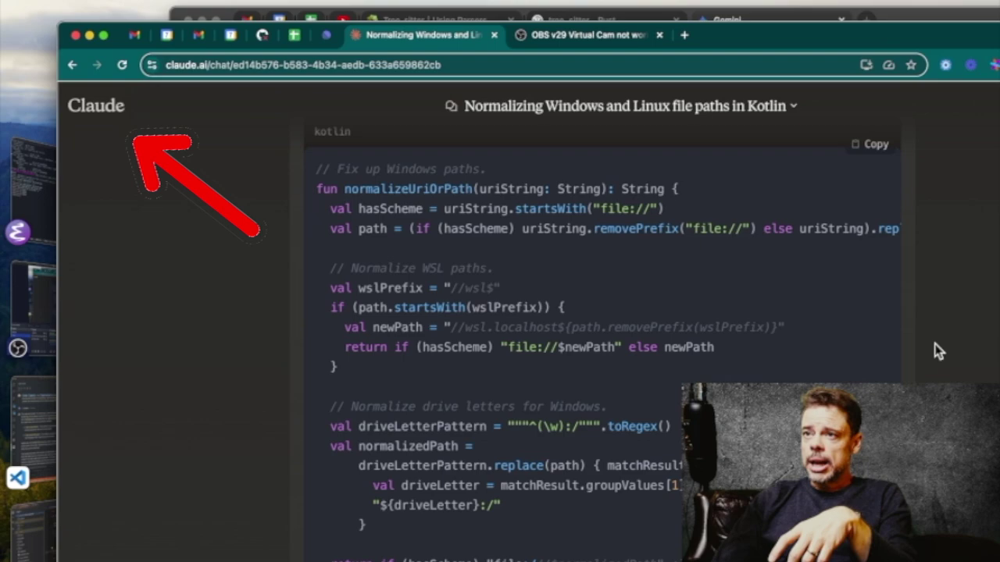
{"action": "scroll", "coordinate": [938, 352], "scroll_direction": "down", "scroll_amount": 15}
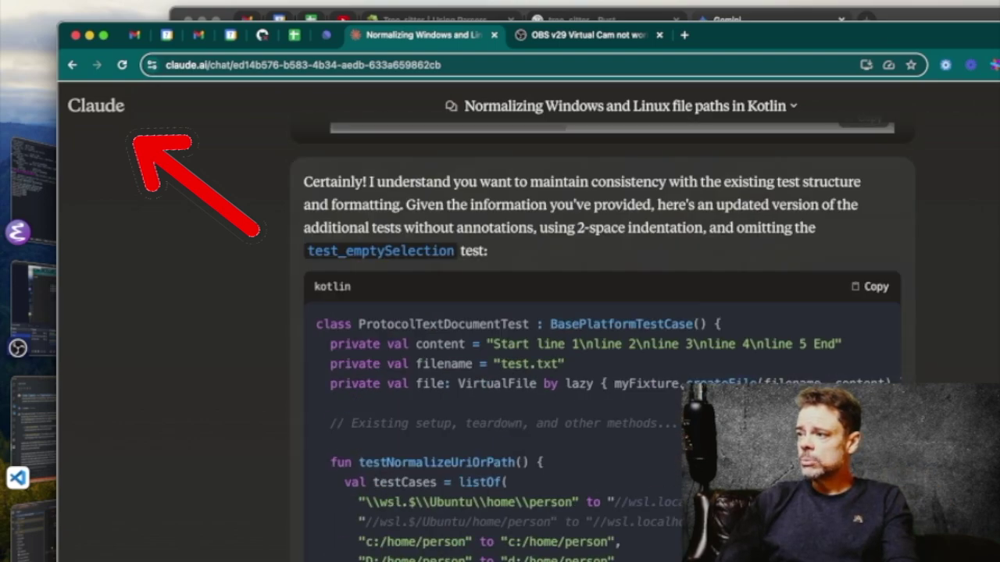
{"action": "scroll", "coordinate": [601, 352], "scroll_direction": "up", "scroll_amount": 15}
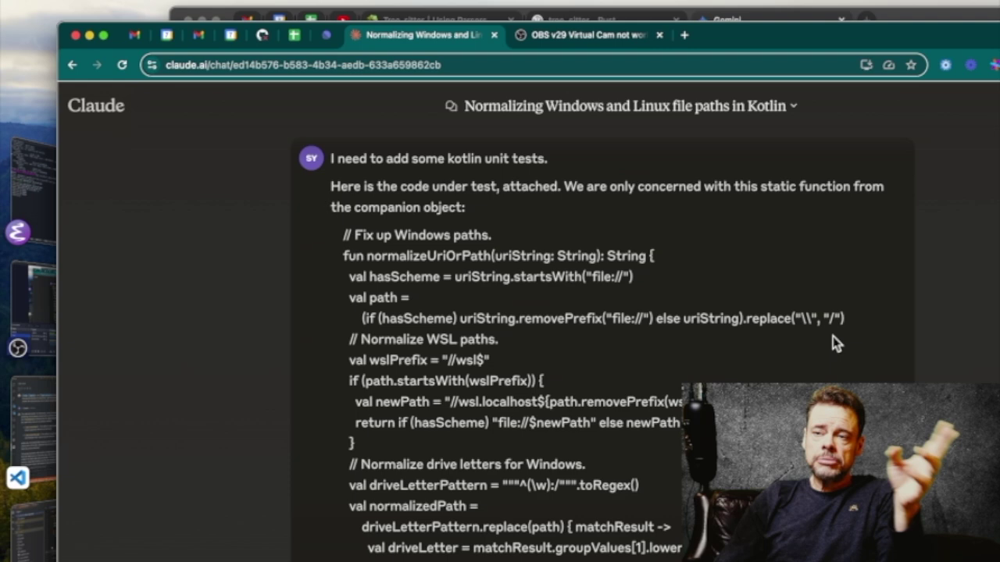
{"action": "mouse_move", "coordinate": [81, 177]}
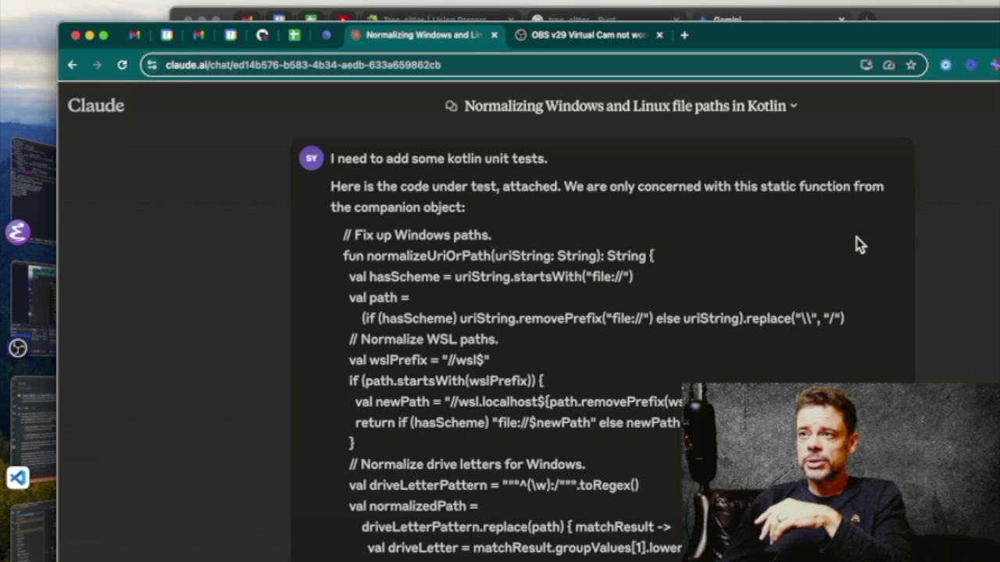
- Highlight the part of the request that limits the tests to the static function from the companion object
{"action": "double_click", "coordinate": [428, 159]}
{"action": "double_click", "coordinate": [381, 207]}
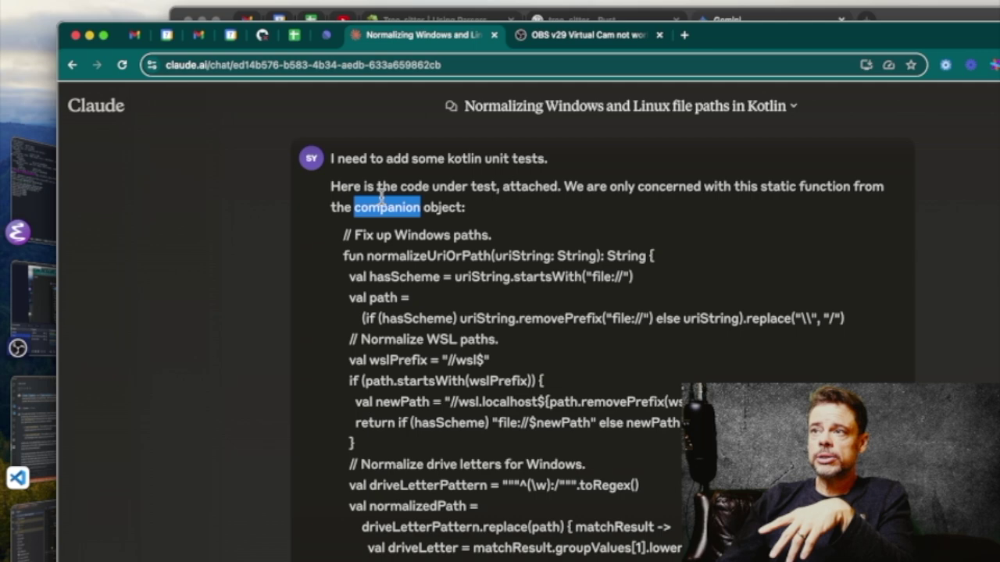
{"action": "left_click", "coordinate": [382, 198]}
{"action": "left_click_drag", "start_coordinate": [572, 189], "coordinate": [589, 209]}
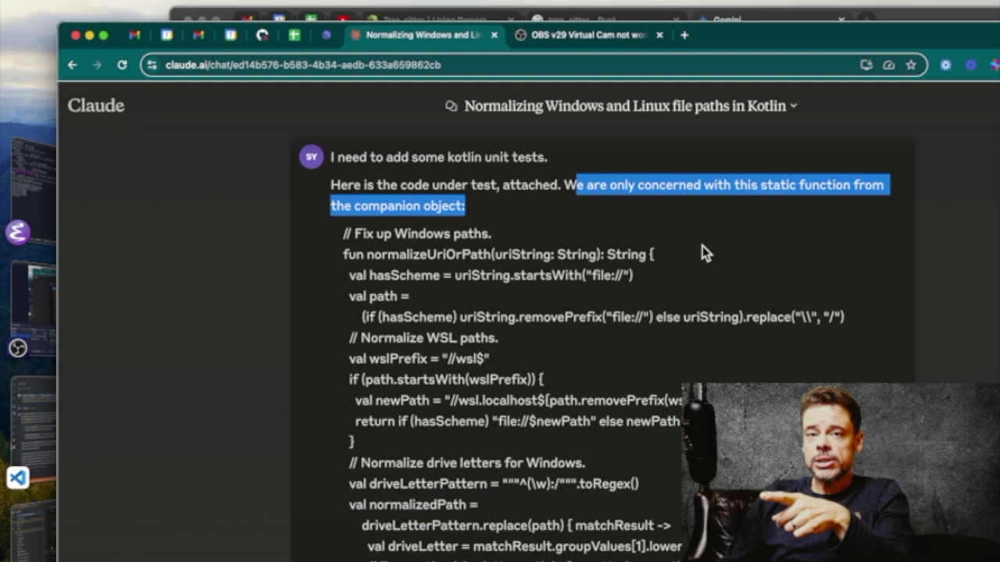
{"action": "scroll", "coordinate": [702, 246], "scroll_direction": "down", "scroll_amount": 1}
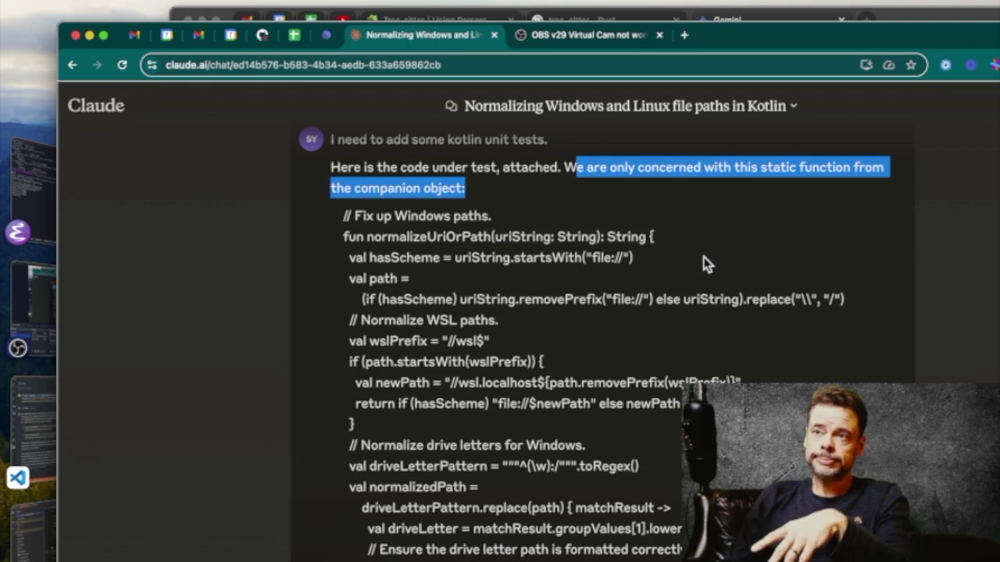
- Highlight the code under test in the prompt and the list of path scenarios to test, including the file:// versions
{"action": "scroll", "coordinate": [703, 257], "scroll_direction": "down", "scroll_amount": 5}
{"action": "scroll", "coordinate": [571, 232], "scroll_direction": "up", "scroll_amount": 5}
{"action": "left_click_drag", "start_coordinate": [343, 197], "coordinate": [468, 561]}
{"action": "scroll", "coordinate": [656, 434], "scroll_direction": "down", "scroll_amount": 1}
{"action": "left_click_drag", "start_coordinate": [674, 426], "coordinate": [336, 282]}
{"action": "scroll", "coordinate": [776, 276], "scroll_direction": "down", "scroll_amount": 2}
{"action": "scroll", "coordinate": [776, 276], "scroll_direction": "down", "scroll_amount": 1}
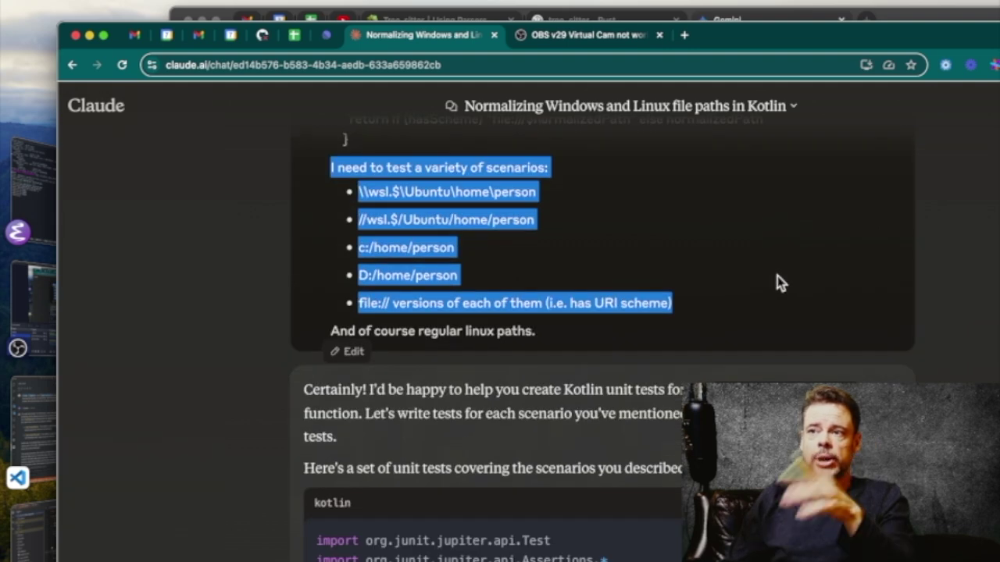
- Review the first generated NormalizeUriOrPathTest code, highlighting its opening lines and the body of testWslPathWithFileScheme
{"action": "scroll", "coordinate": [602, 286], "scroll_direction": "down", "scroll_amount": 10}
{"action": "scroll", "coordinate": [542, 261], "scroll_direction": "up", "scroll_amount": 1}
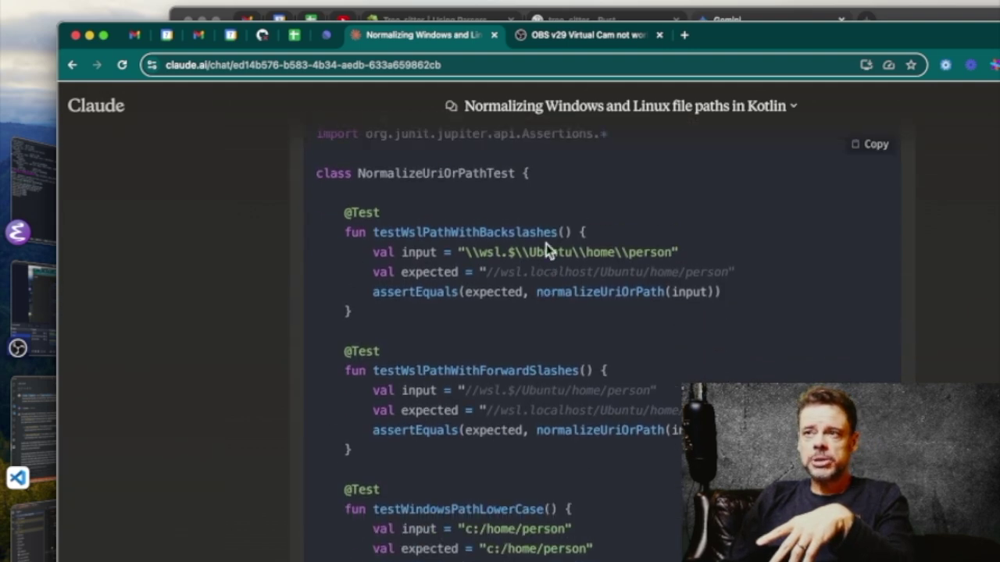
{"action": "scroll", "coordinate": [546, 248], "scroll_direction": "up", "scroll_amount": 5}
{"action": "left_click_drag", "start_coordinate": [316, 332], "coordinate": [687, 478]}
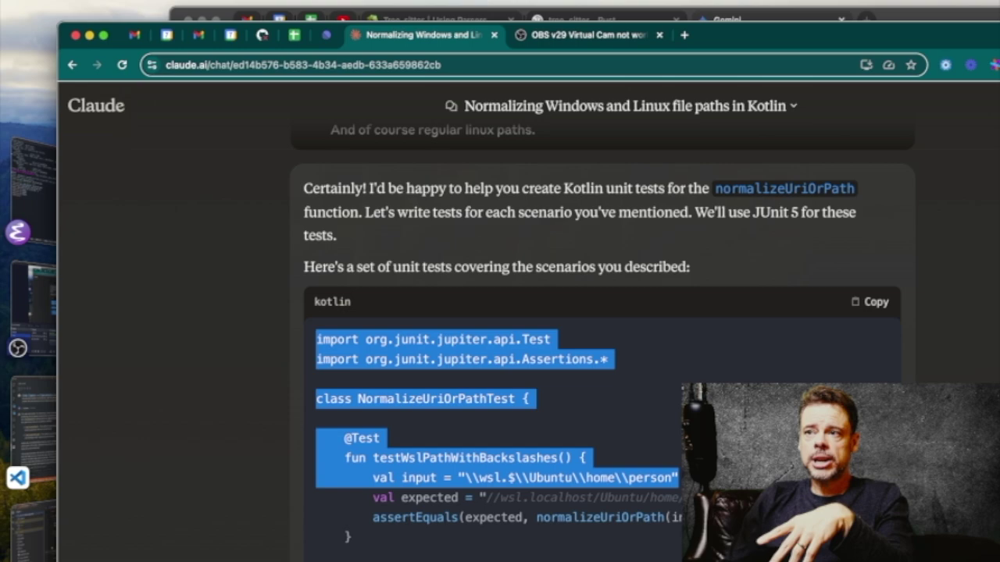
{"action": "scroll", "coordinate": [748, 380], "scroll_direction": "down", "scroll_amount": 20}
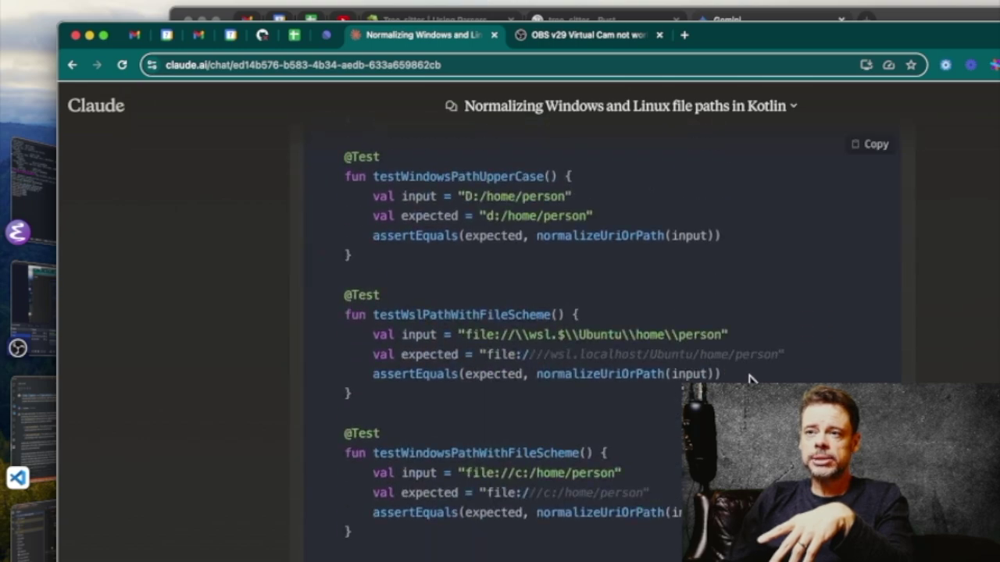
{"action": "scroll", "coordinate": [748, 380], "scroll_direction": "up", "scroll_amount": 8}
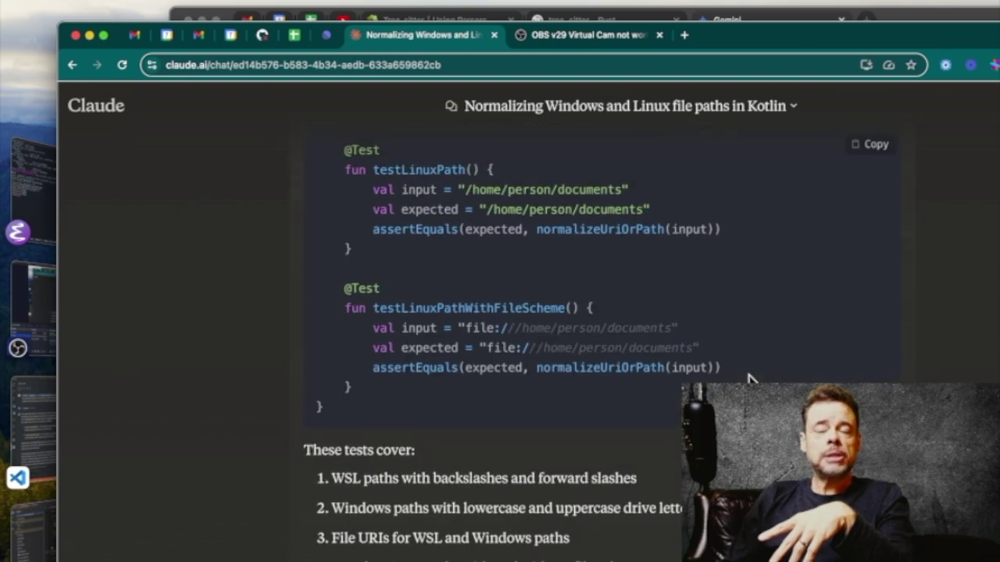
{"action": "scroll", "coordinate": [748, 379], "scroll_direction": "up", "scroll_amount": 6}
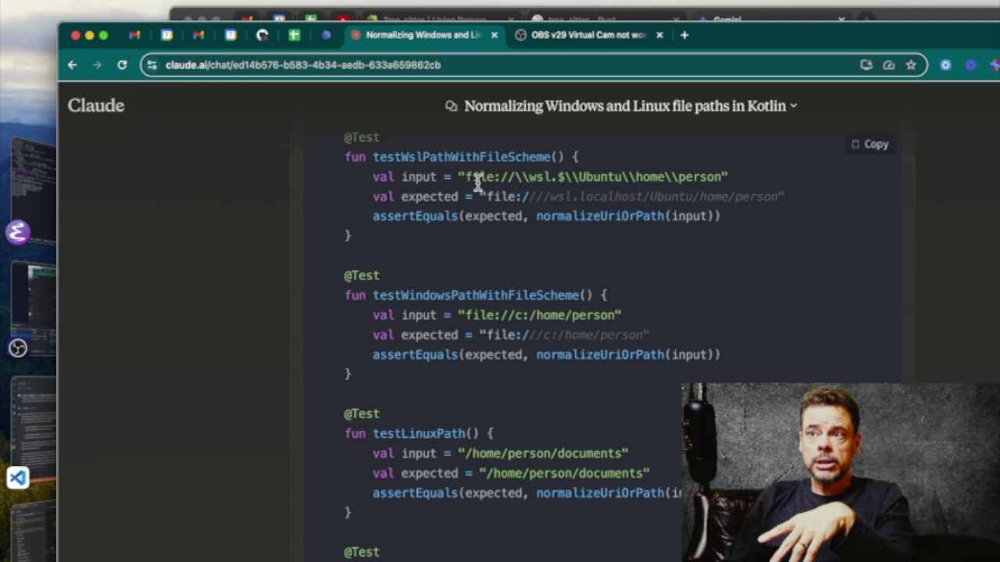
{"action": "left_click_drag", "start_coordinate": [477, 181], "coordinate": [606, 243]}
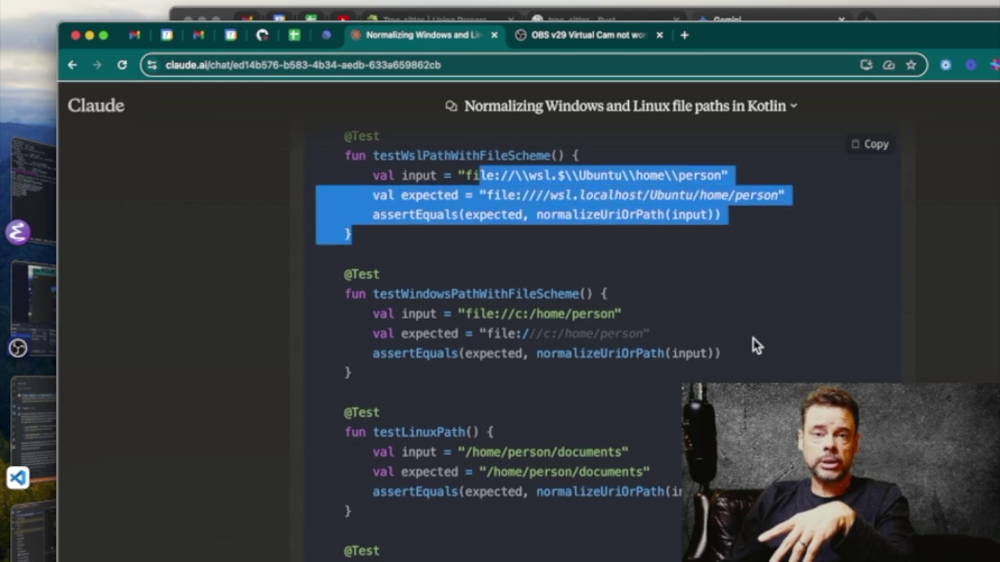
- Examine the follow-up prompt that asks to fit the tests into the existing test suite, including its pasted code
{"action": "scroll", "coordinate": [752, 344], "scroll_direction": "down", "scroll_amount": 15}
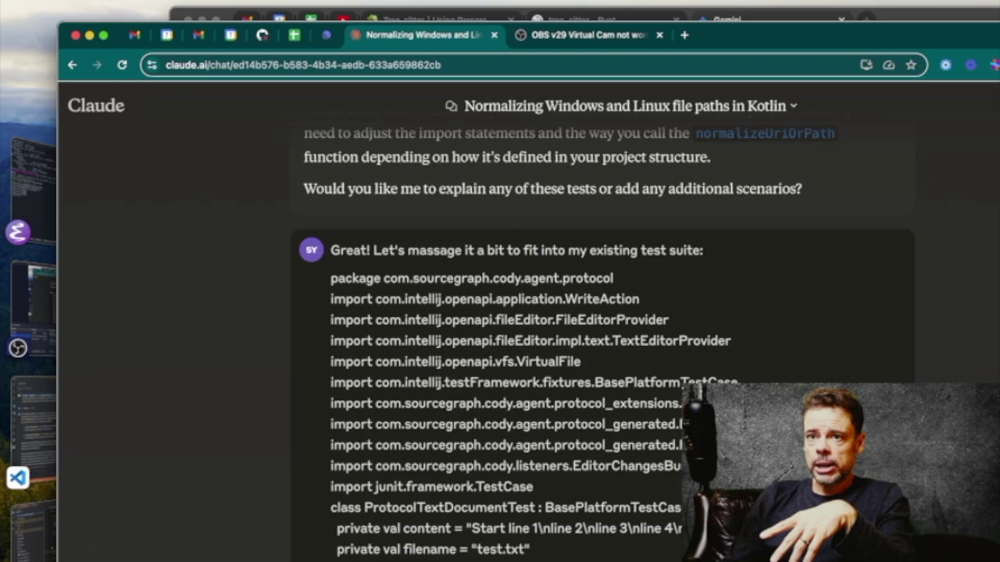
{"action": "scroll", "coordinate": [603, 312], "scroll_direction": "up", "scroll_amount": 2}
{"action": "scroll", "coordinate": [603, 313], "scroll_direction": "down", "scroll_amount": 2}
{"action": "scroll", "coordinate": [603, 312], "scroll_direction": "down", "scroll_amount": 15}
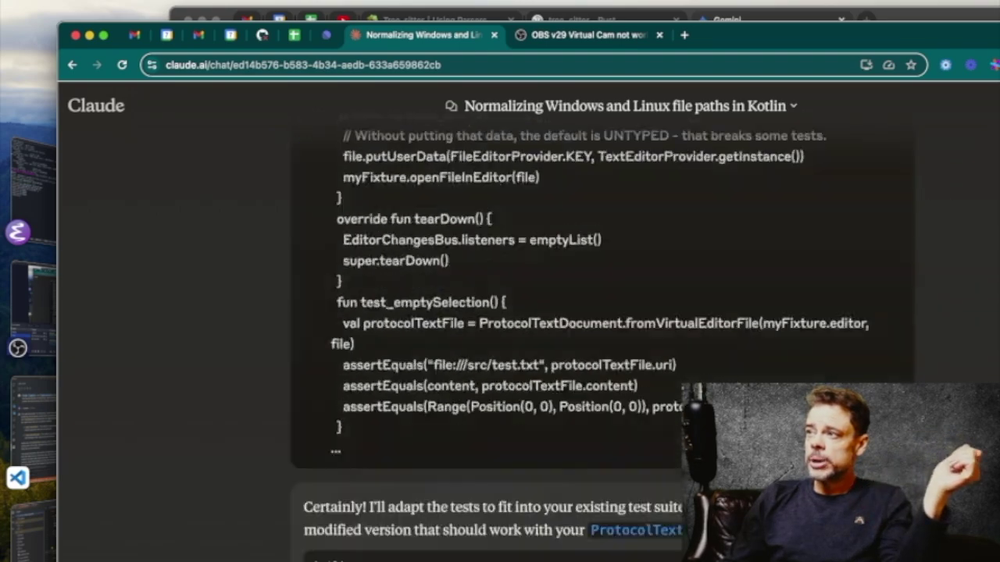
{"action": "scroll", "coordinate": [603, 312], "scroll_direction": "up", "scroll_amount": 5}
- Examine the runOnEdt test versions and the replies on fixing the failing WSL path case with a file scheme
{"action": "scroll", "coordinate": [604, 313], "scroll_direction": "down", "scroll_amount": 20}
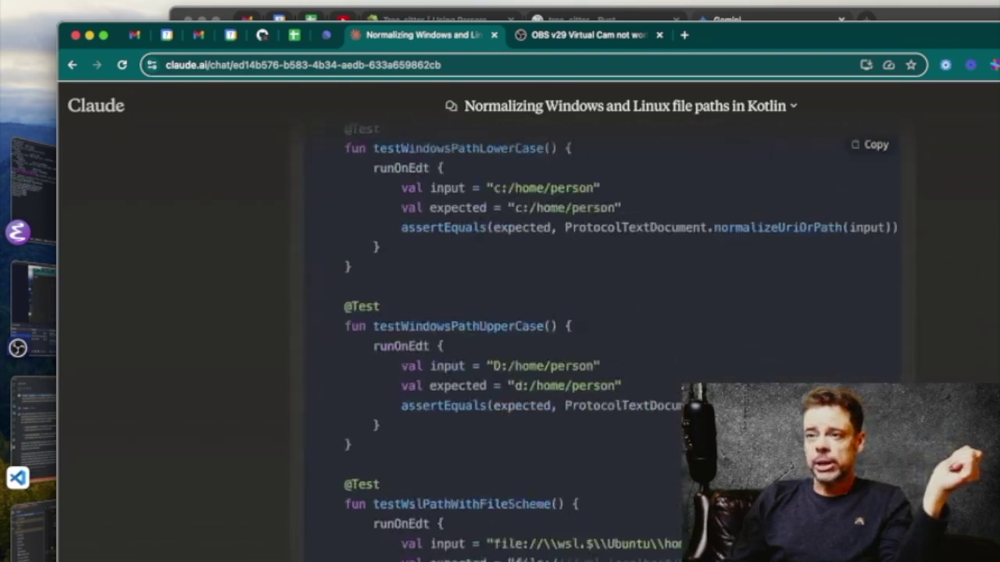
{"action": "scroll", "coordinate": [603, 312], "scroll_direction": "down", "scroll_amount": 20}
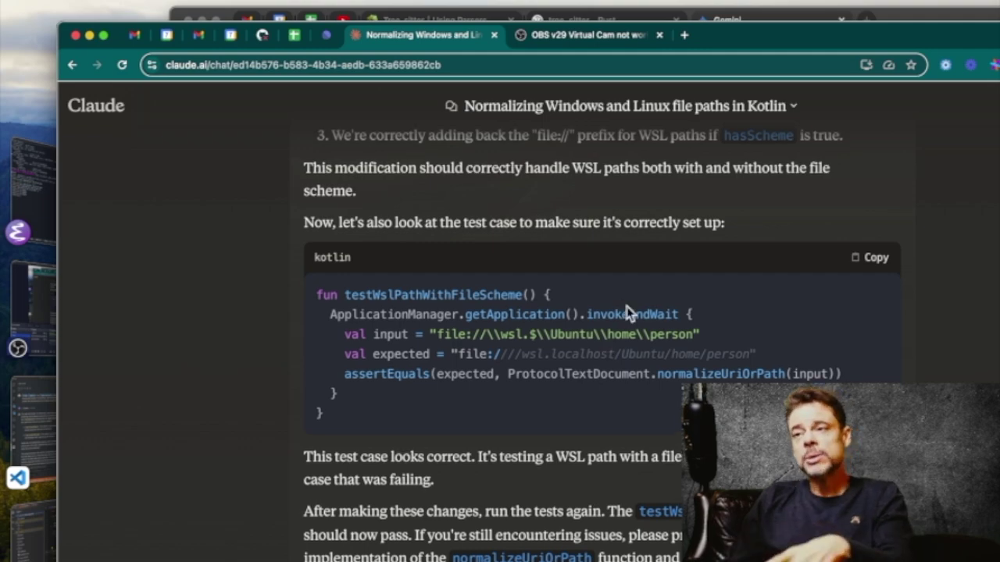
{"action": "scroll", "coordinate": [625, 312], "scroll_direction": "down", "scroll_amount": 15}
{"action": "scroll", "coordinate": [878, 349], "scroll_direction": "down", "scroll_amount": 10}
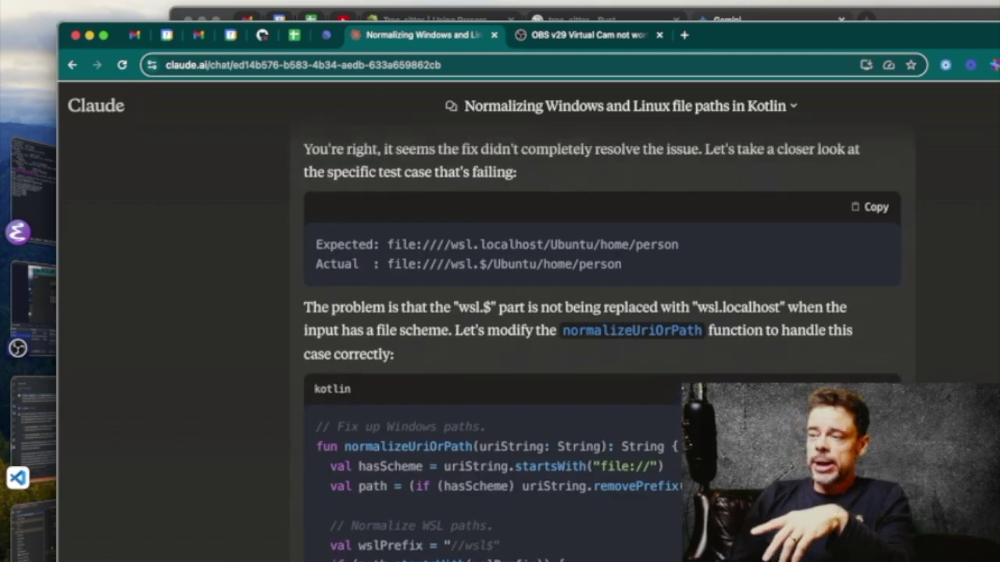
{"action": "scroll", "coordinate": [609, 313], "scroll_direction": "up", "scroll_amount": 10}
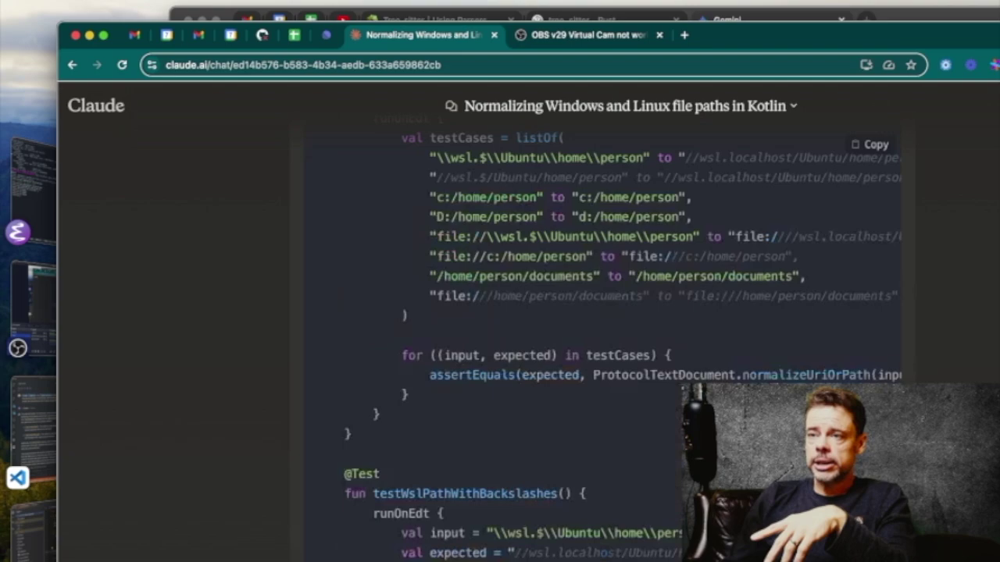
- Return to the request to massage the tests into the existing suite and review the adapted ProtocolTextDocumentTest reply
{"action": "scroll", "coordinate": [609, 313], "scroll_direction": "down", "scroll_amount": 8}
{"action": "left_click_drag", "start_coordinate": [479, 294], "coordinate": [351, 356]}
{"action": "scroll", "coordinate": [610, 343], "scroll_direction": "down", "scroll_amount": 15}
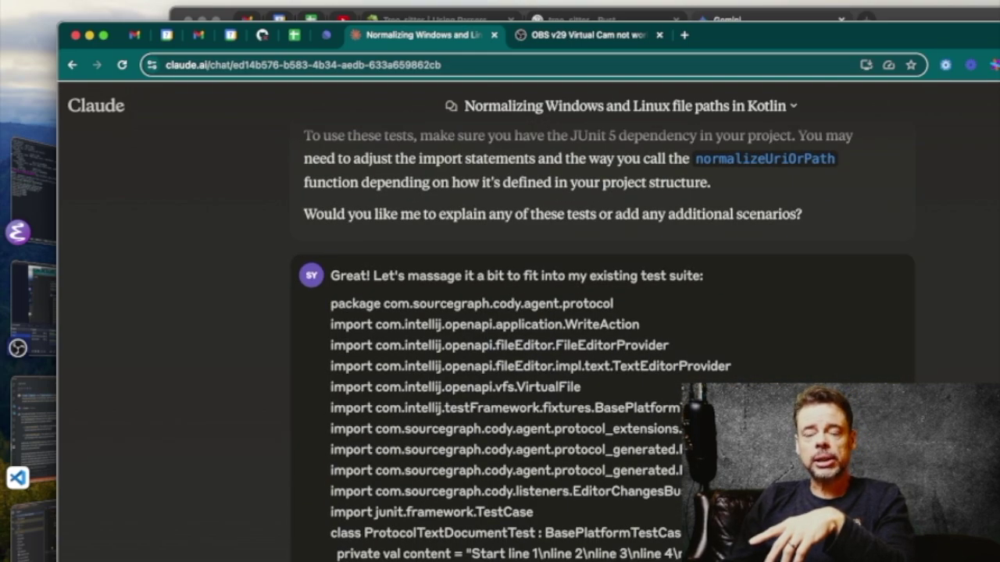
{"action": "scroll", "coordinate": [603, 346], "scroll_direction": "up", "scroll_amount": 1}
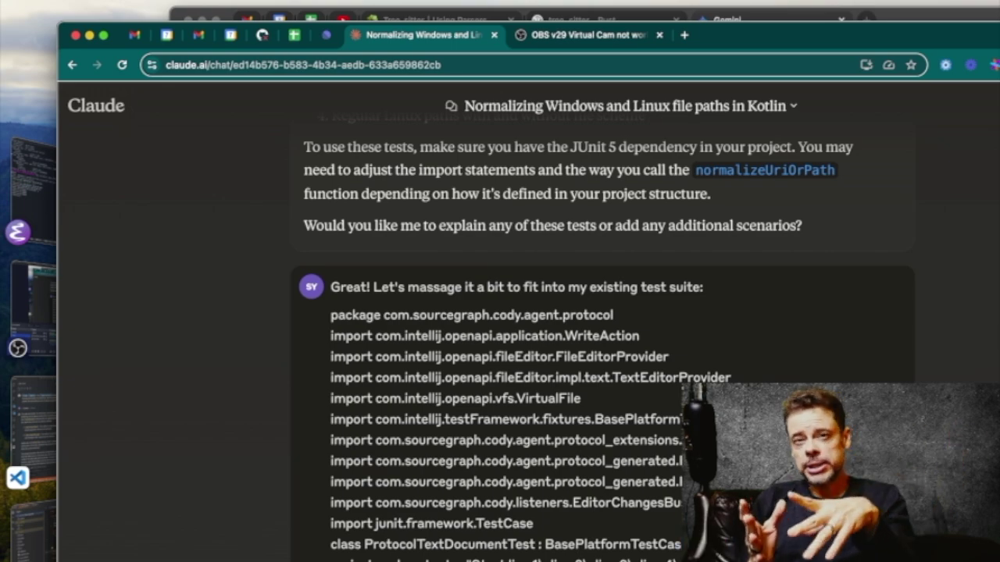
{"action": "scroll", "coordinate": [645, 536], "scroll_direction": "up", "scroll_amount": 10}
{"action": "scroll", "coordinate": [645, 536], "scroll_direction": "down", "scroll_amount": 15}
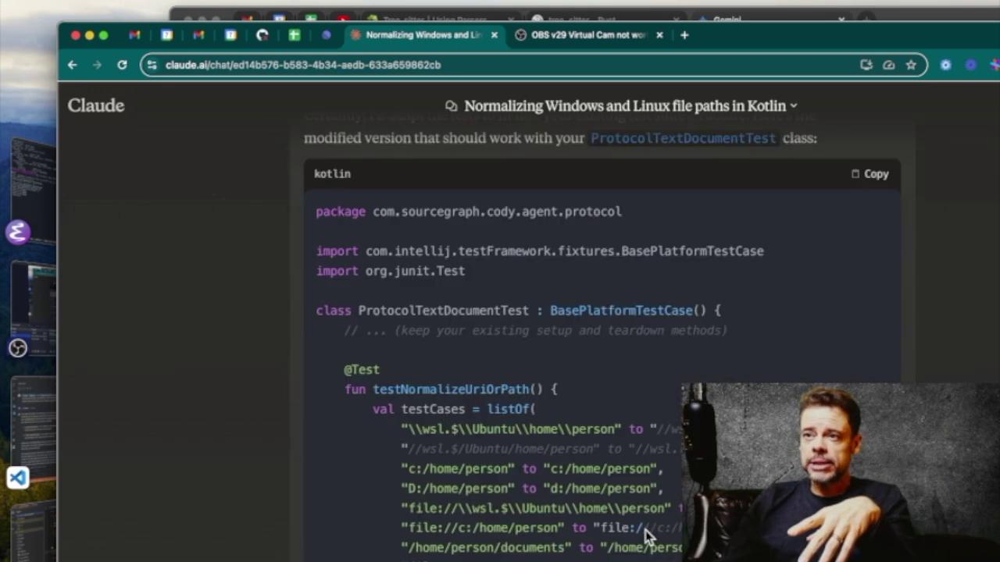
- Examine the prompt reporting the IllegalStateException, its pasted stack trace and the beginning of the reply
{"action": "scroll", "coordinate": [650, 539], "scroll_direction": "up", "scroll_amount": 10}
{"action": "scroll", "coordinate": [649, 539], "scroll_direction": "down", "scroll_amount": 5}
{"action": "scroll", "coordinate": [650, 539], "scroll_direction": "up", "scroll_amount": 3}
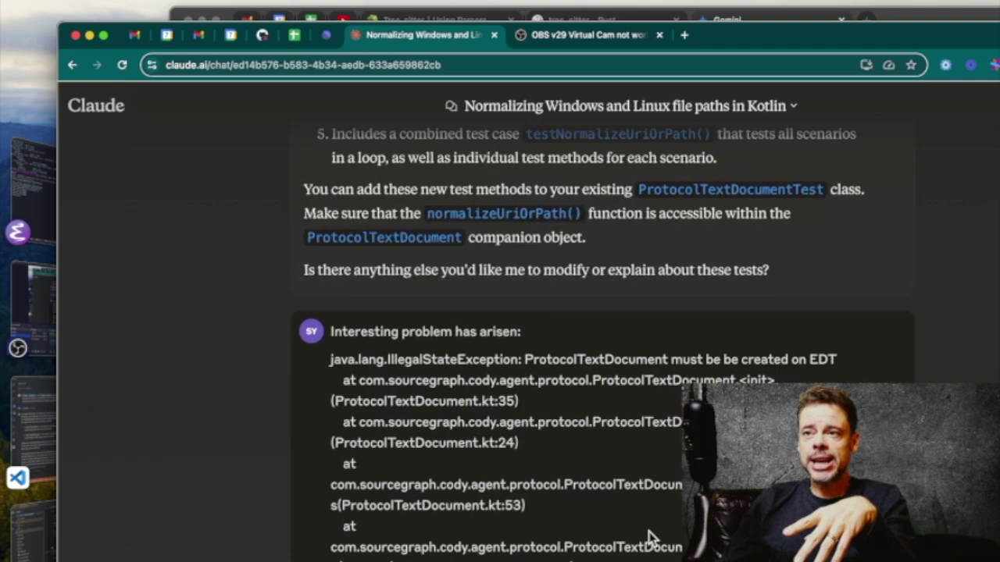
{"action": "scroll", "coordinate": [649, 539], "scroll_direction": "down", "scroll_amount": 3}
{"action": "scroll", "coordinate": [649, 532], "scroll_direction": "down", "scroll_amount": 10}
{"action": "scroll", "coordinate": [649, 532], "scroll_direction": "up", "scroll_amount": 5}
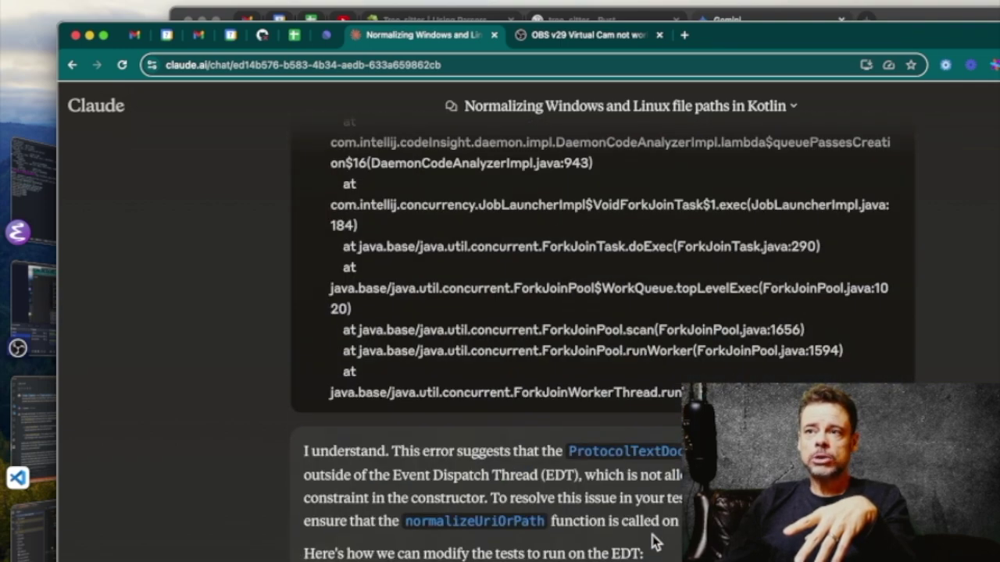
{"action": "scroll", "coordinate": [652, 511], "scroll_direction": "down", "scroll_amount": 5}
- Highlight the explanation of the runOnEdt helper and review the full set of updated tests generated after it
{"action": "scroll", "coordinate": [652, 512], "scroll_direction": "down", "scroll_amount": 10}
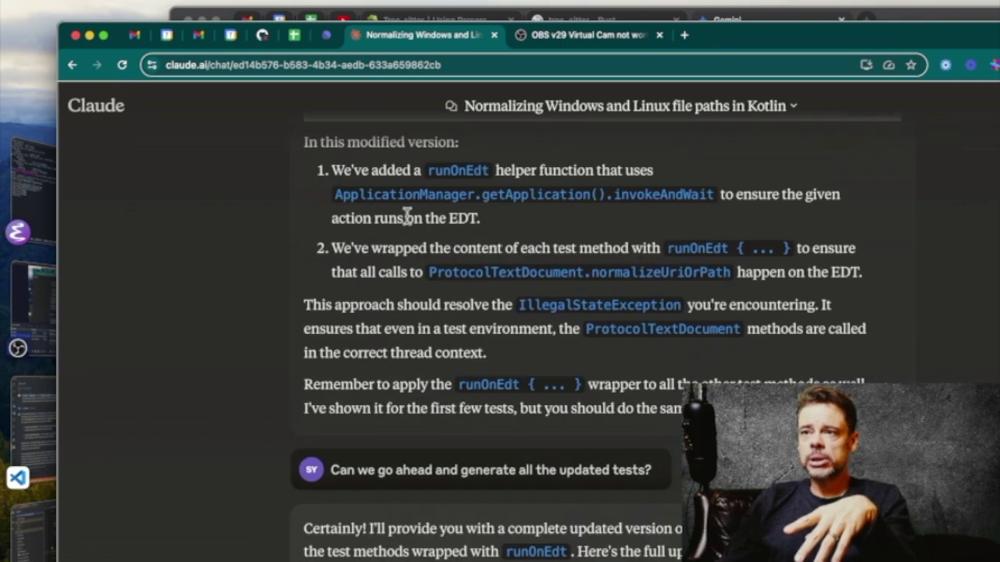
{"action": "left_click_drag", "start_coordinate": [317, 168], "coordinate": [726, 379]}
{"action": "scroll", "coordinate": [726, 379], "scroll_direction": "down", "scroll_amount": 8}
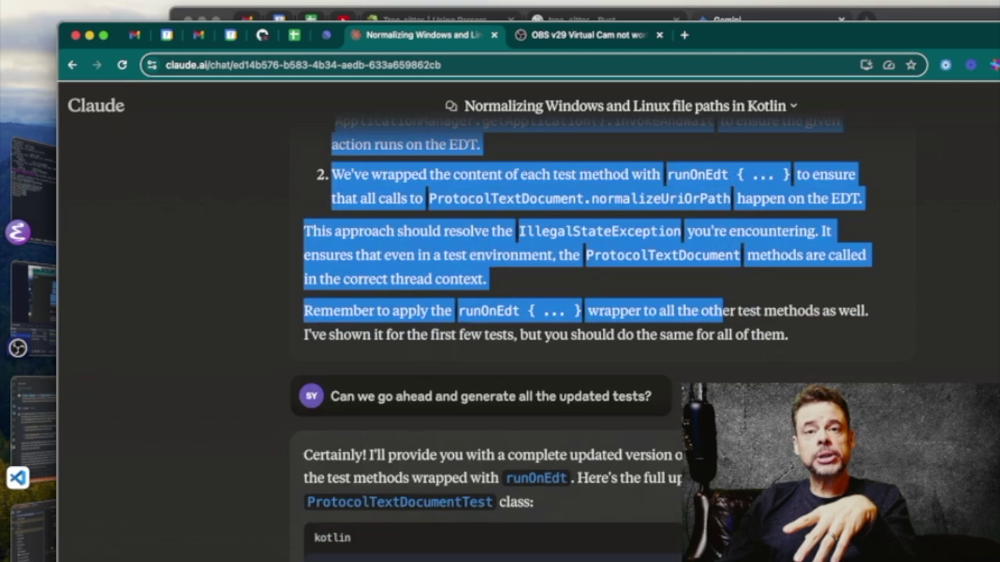
{"action": "scroll", "coordinate": [602, 351], "scroll_direction": "down", "scroll_amount": 10}
{"action": "scroll", "coordinate": [602, 351], "scroll_direction": "up", "scroll_amount": 4}
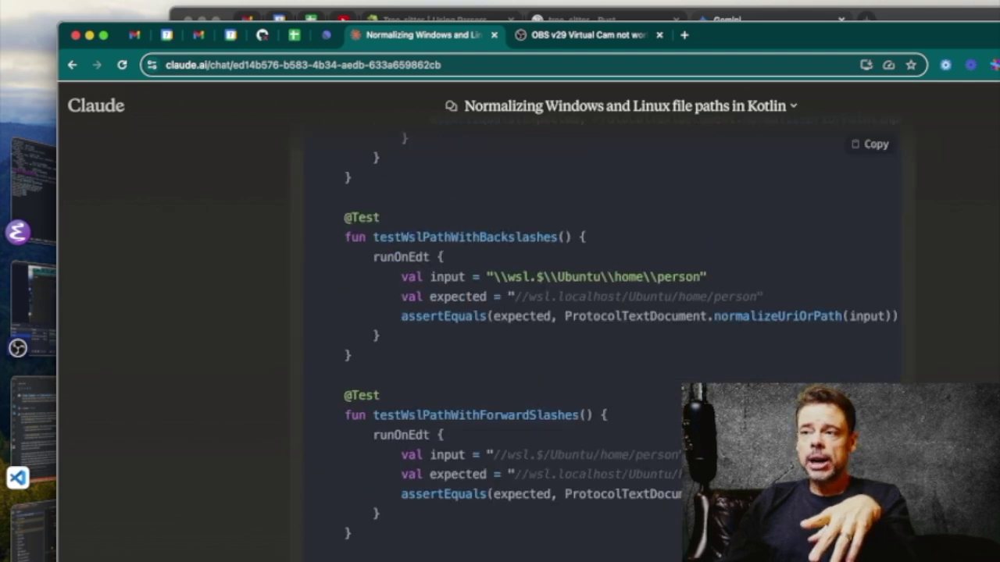
- Switch to the Gemini chat on the IntelliJ build issue, highlight its prompt and review the WSL JDK configuration answer
{"action": "left_click", "coordinate": [936, 18]}
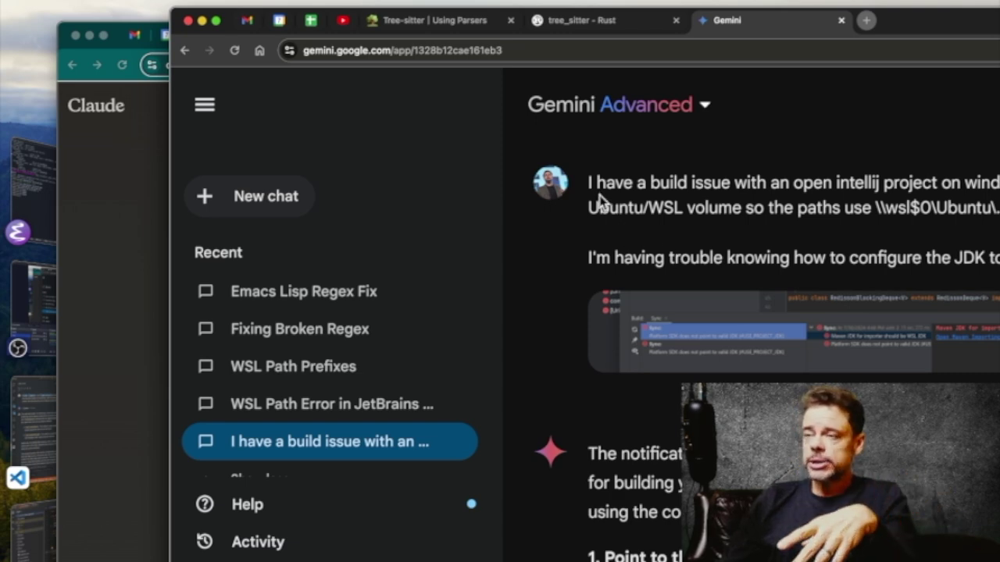
{"action": "left_click_drag", "start_coordinate": [587, 175], "coordinate": [998, 265]}
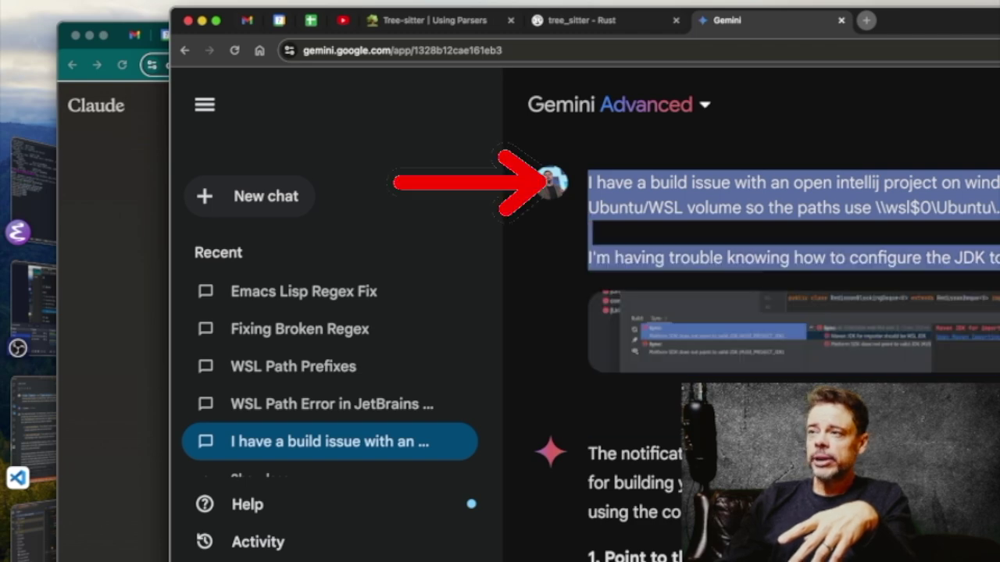
{"action": "scroll", "coordinate": [793, 312], "scroll_direction": "down", "scroll_amount": 3}
{"action": "scroll", "coordinate": [793, 312], "scroll_direction": "down", "scroll_amount": 5}
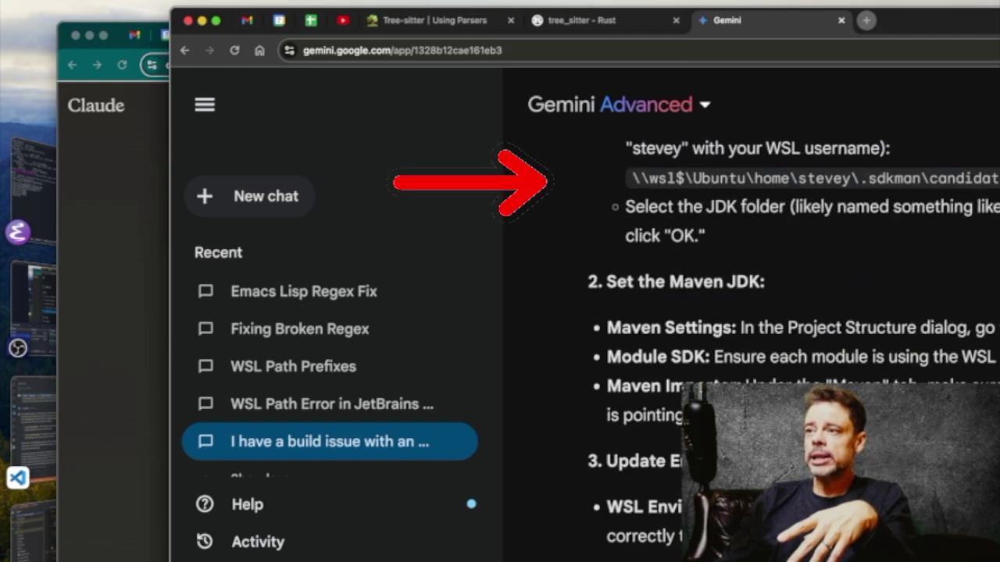
{"action": "scroll", "coordinate": [793, 351], "scroll_direction": "down", "scroll_amount": 10}
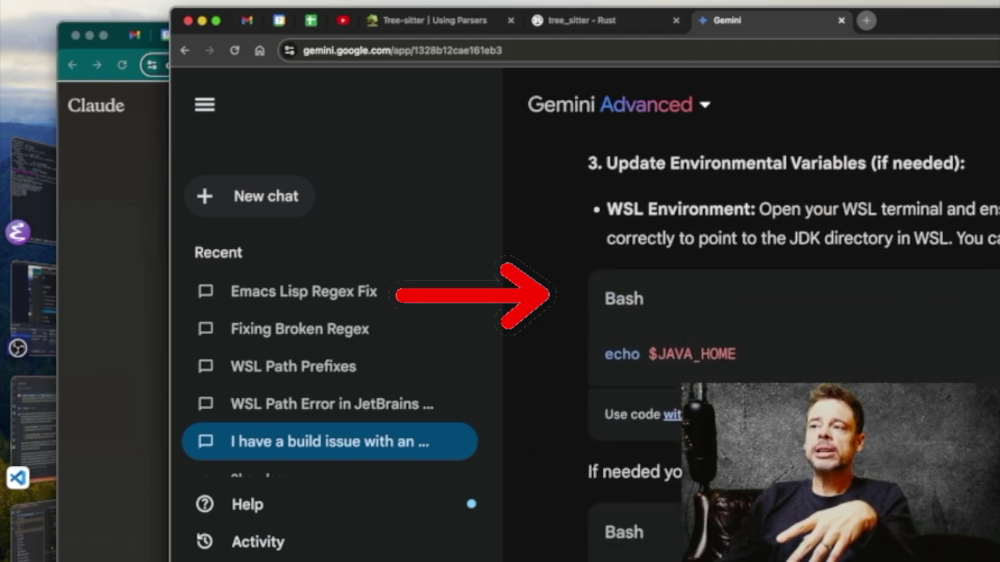
{"action": "scroll", "coordinate": [793, 352], "scroll_direction": "down", "scroll_amount": 18}
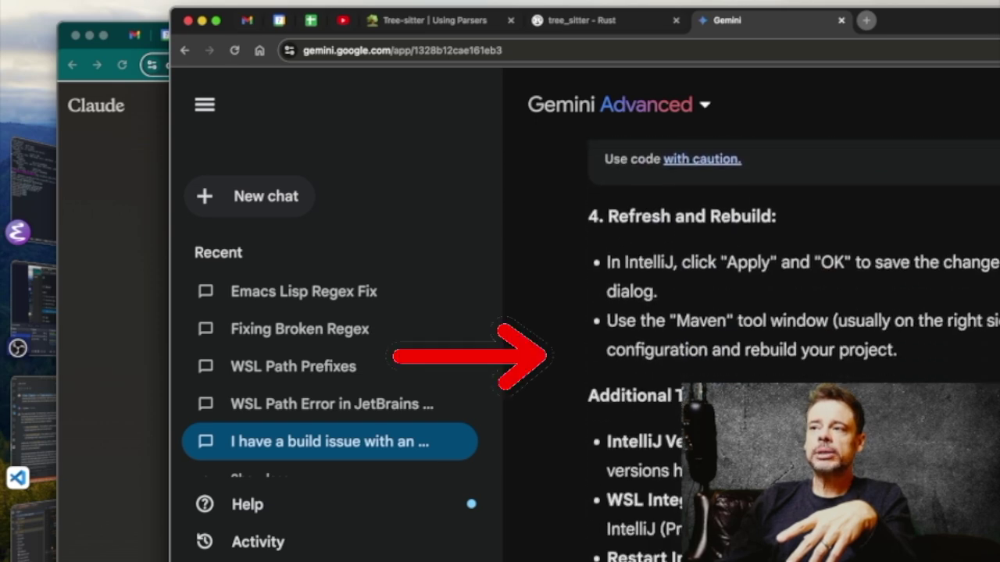
{"action": "scroll", "coordinate": [793, 352], "scroll_direction": "up", "scroll_amount": 20}
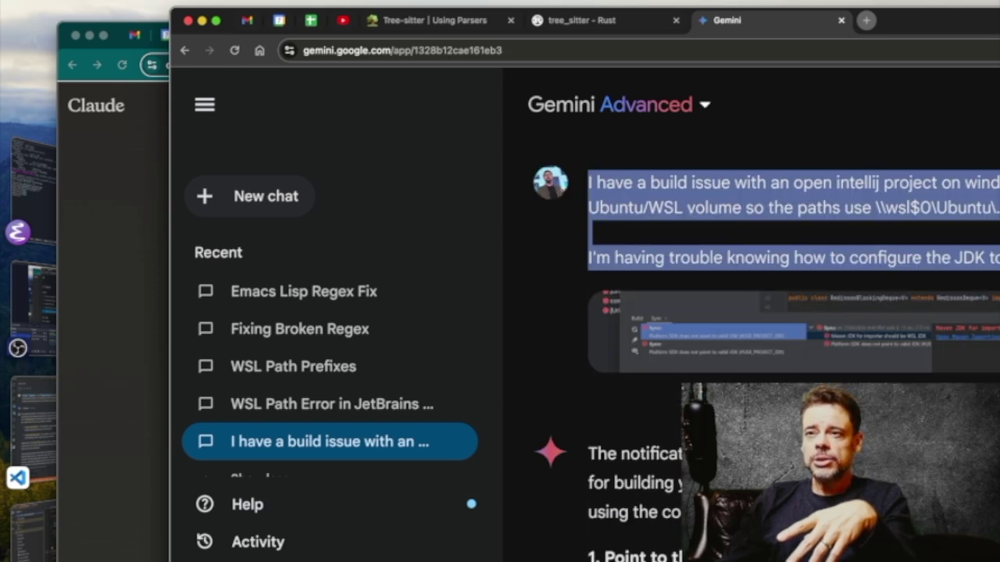
- Switch back to the Claude conversation on normalizing file paths in Kotlin
{"action": "left_click", "coordinate": [124, 31]}
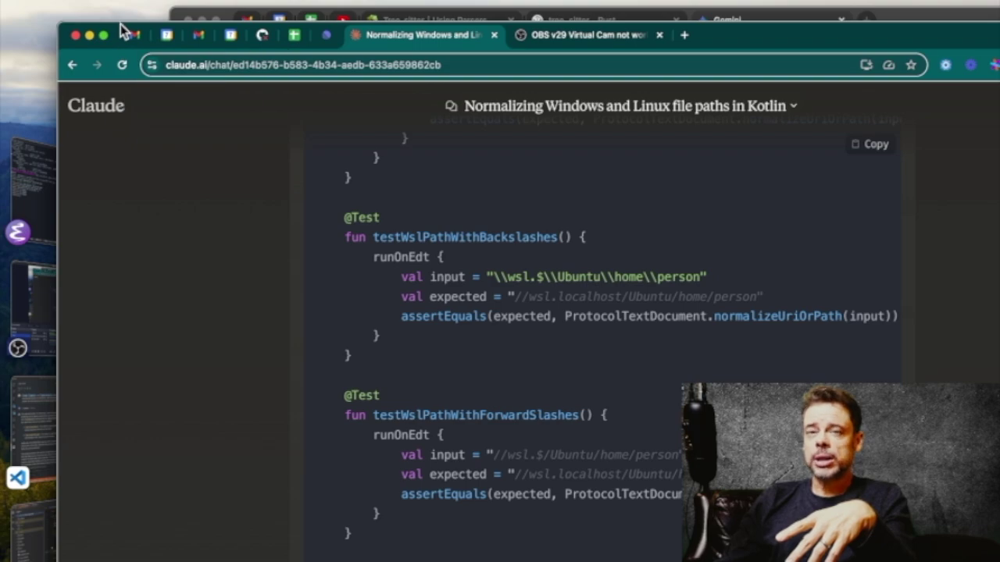
- Highlight the prompt asking to generate all the updated tests and the code comment about applying the same pattern to the remaining test methods
{"action": "scroll", "coordinate": [601, 336], "scroll_direction": "up", "scroll_amount": 8}
{"action": "scroll", "coordinate": [571, 413], "scroll_direction": "down", "scroll_amount": 12}
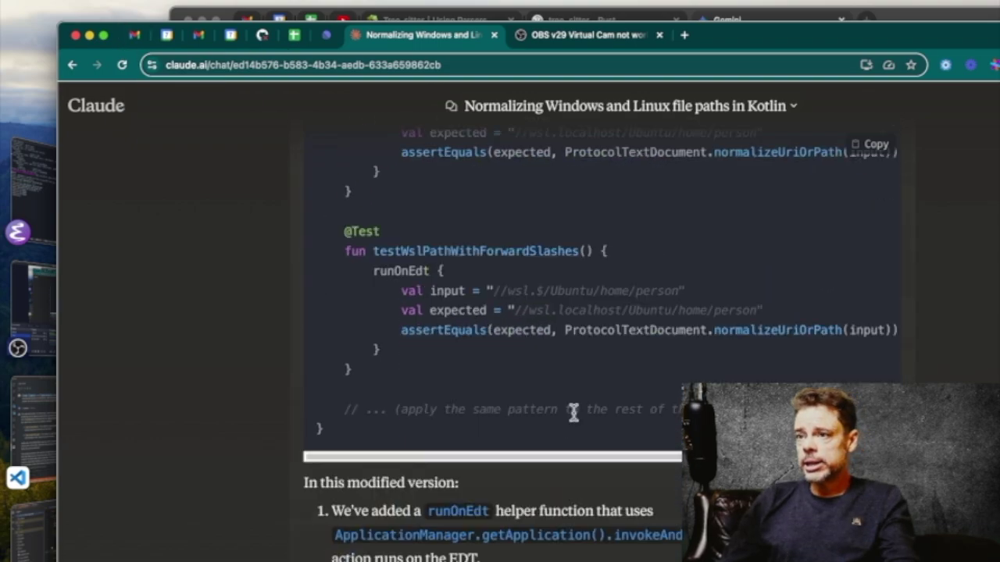
{"action": "triple_click", "coordinate": [547, 525]}
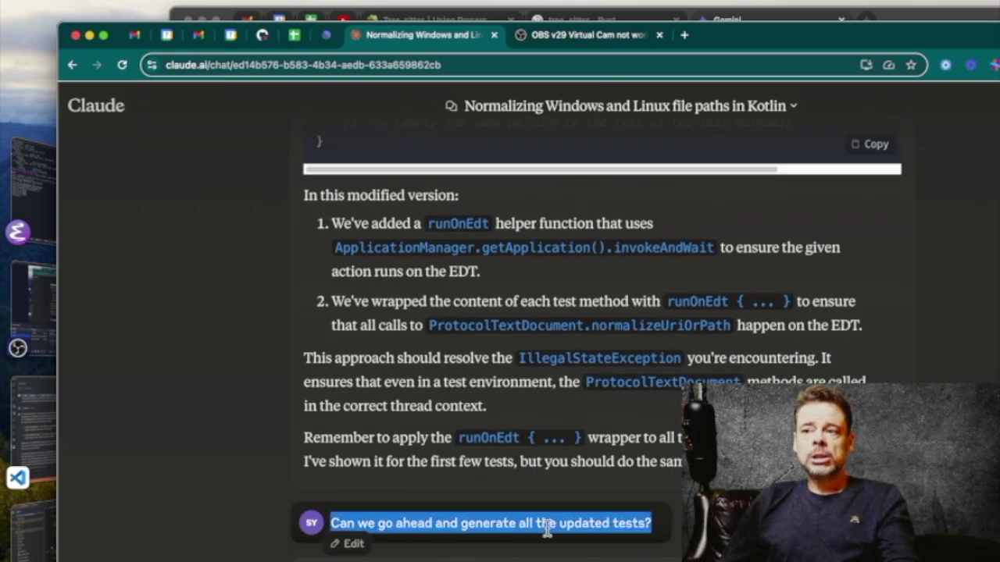
{"action": "scroll", "coordinate": [547, 525], "scroll_direction": "up", "scroll_amount": 10}
{"action": "scroll", "coordinate": [614, 516], "scroll_direction": "up", "scroll_amount": 1}
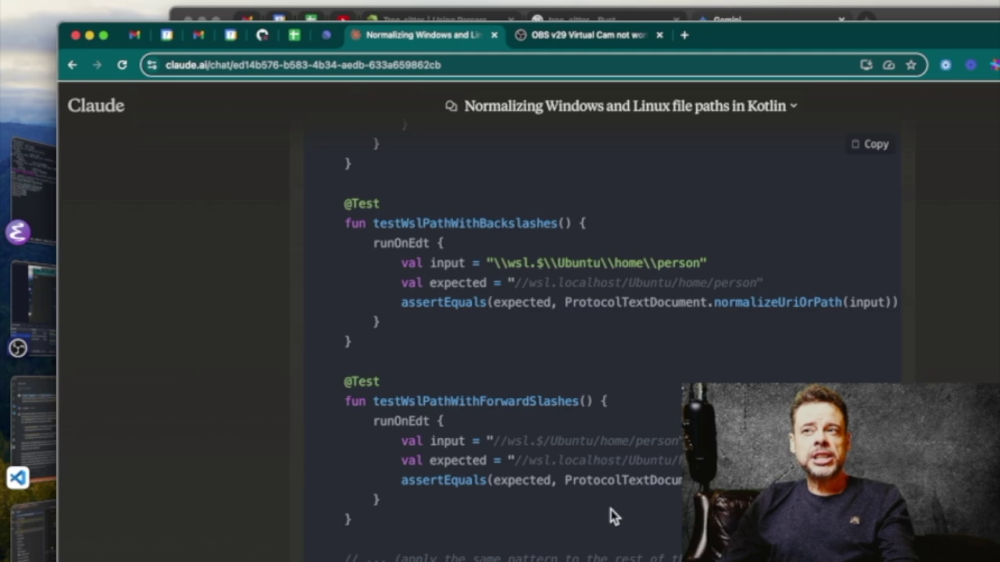
{"action": "triple_click", "coordinate": [482, 556]}
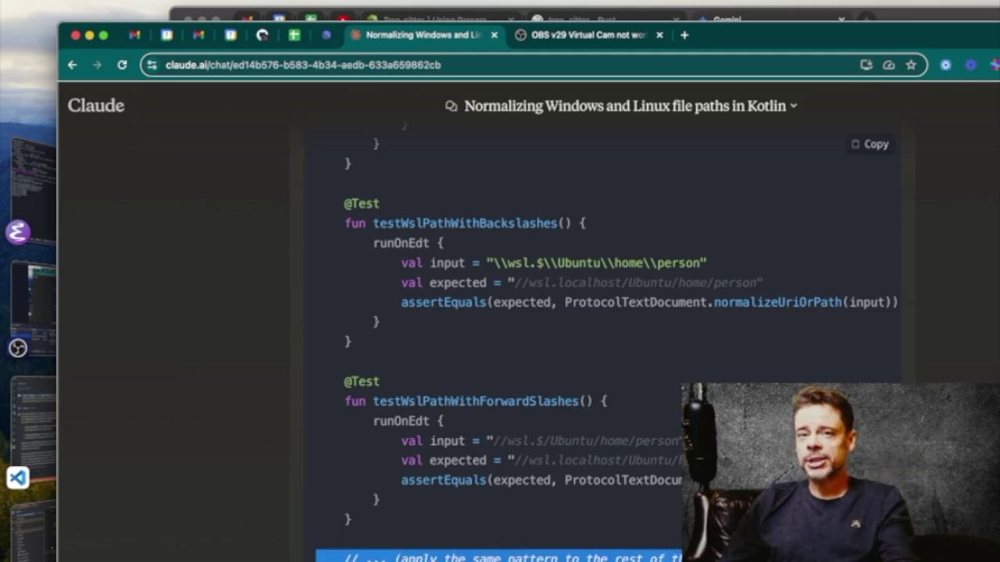
{"action": "scroll", "coordinate": [601, 328], "scroll_direction": "down", "scroll_amount": 5}
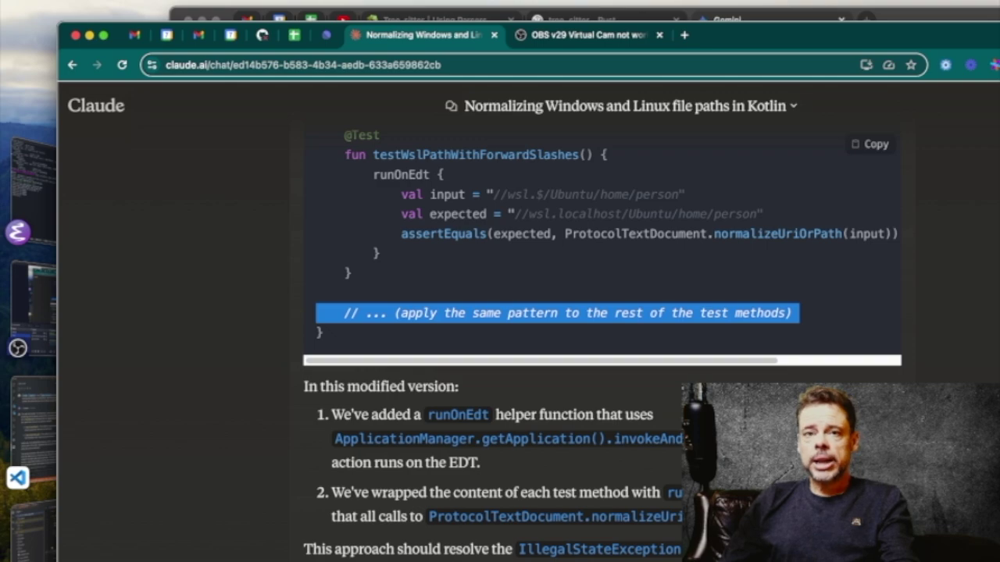
- Review the complete updated ProtocolTextDocumentTest class down to the list of what the updated version includes
{"action": "scroll", "coordinate": [602, 328], "scroll_direction": "down", "scroll_amount": 15}
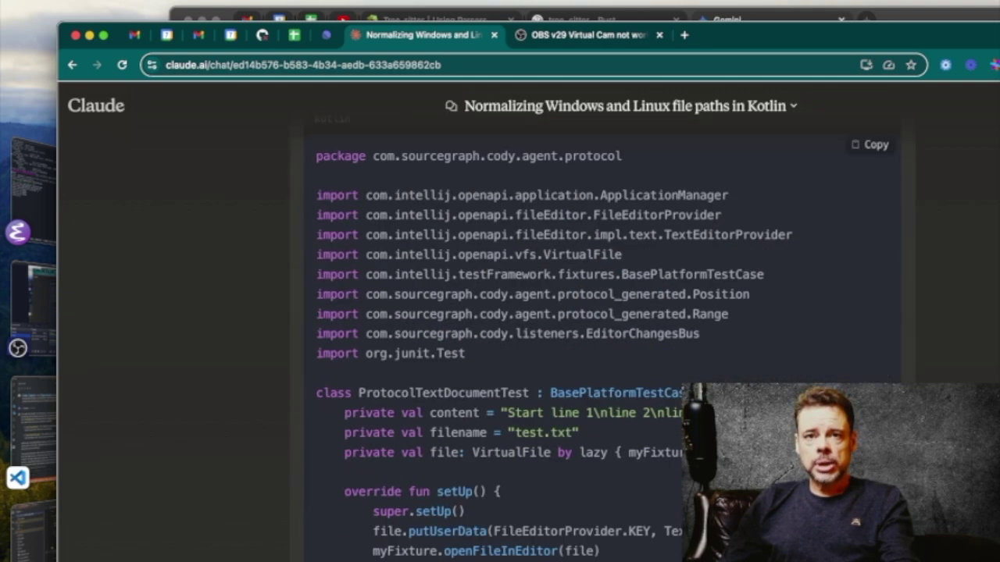
{"action": "scroll", "coordinate": [601, 328], "scroll_direction": "down", "scroll_amount": 3}
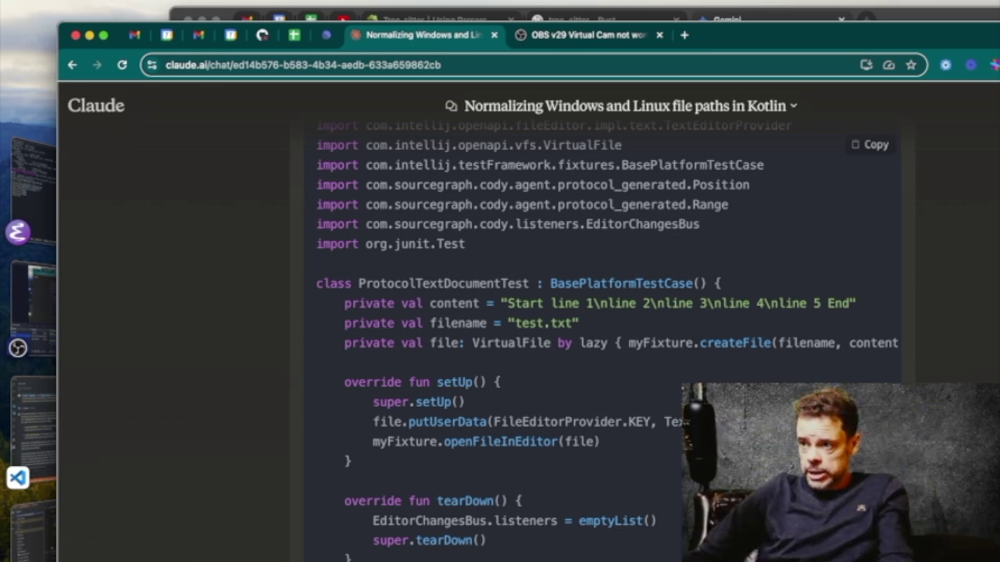
{"action": "scroll", "coordinate": [656, 347], "scroll_direction": "down", "scroll_amount": 10}
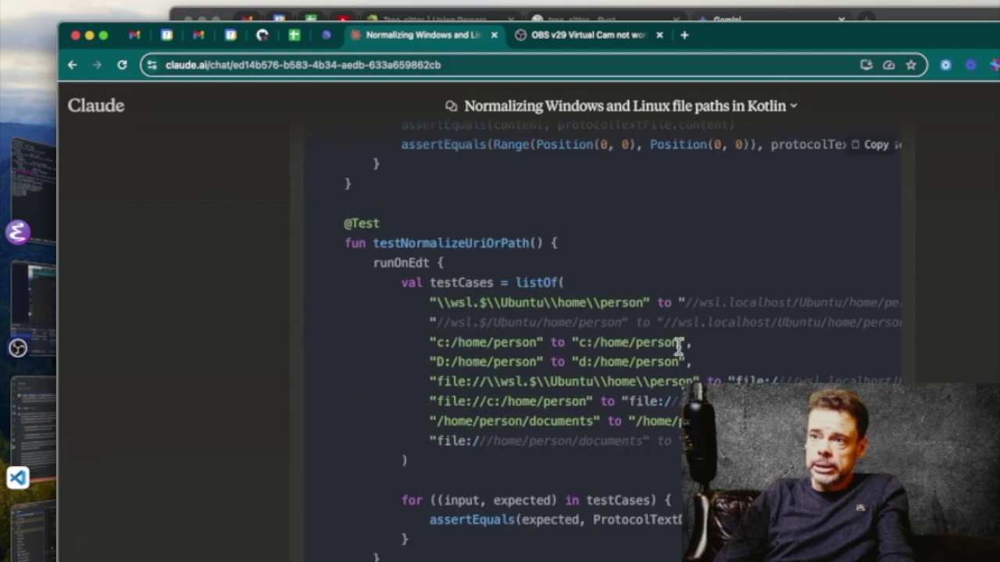
{"action": "scroll", "coordinate": [679, 347], "scroll_direction": "down", "scroll_amount": 10}
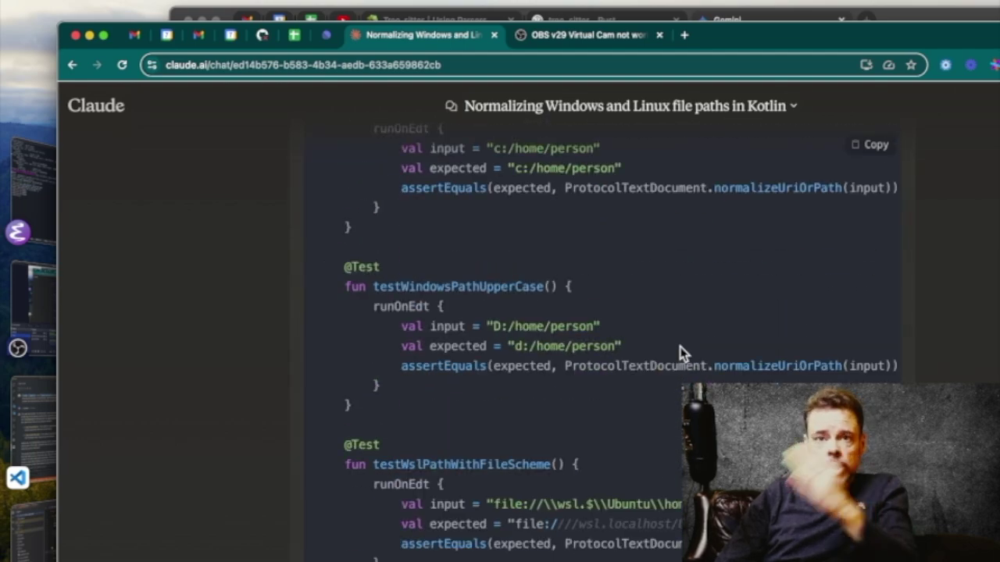
{"action": "scroll", "coordinate": [681, 352], "scroll_direction": "down", "scroll_amount": 5}
{"action": "scroll", "coordinate": [682, 352], "scroll_direction": "down", "scroll_amount": 10}
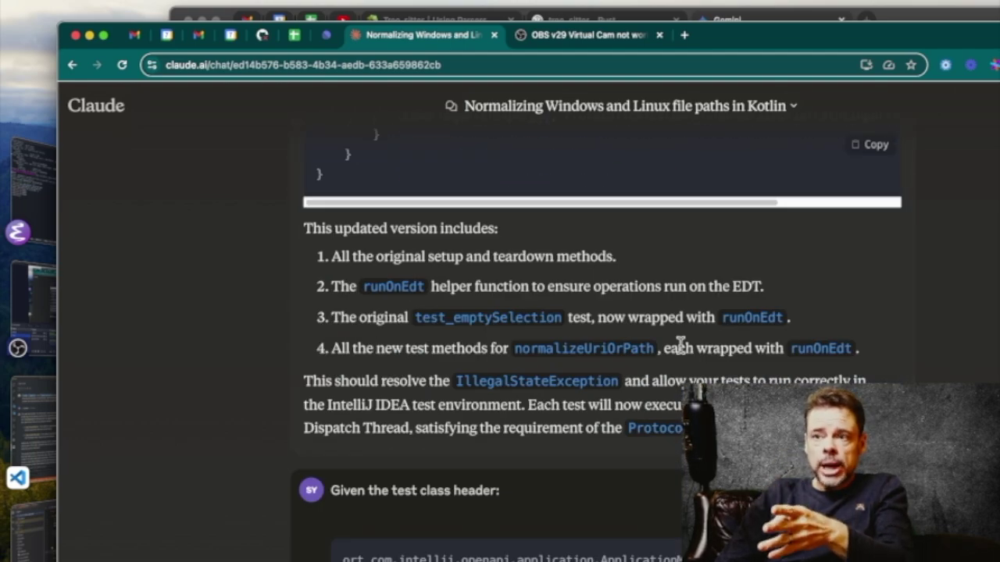
- Review the reply to the test class header prompt and point out the follow-up request to reprint with the EDT wrapping
{"action": "scroll", "coordinate": [681, 347], "scroll_direction": "down", "scroll_amount": 5}
{"action": "scroll", "coordinate": [681, 347], "scroll_direction": "down", "scroll_amount": 8}
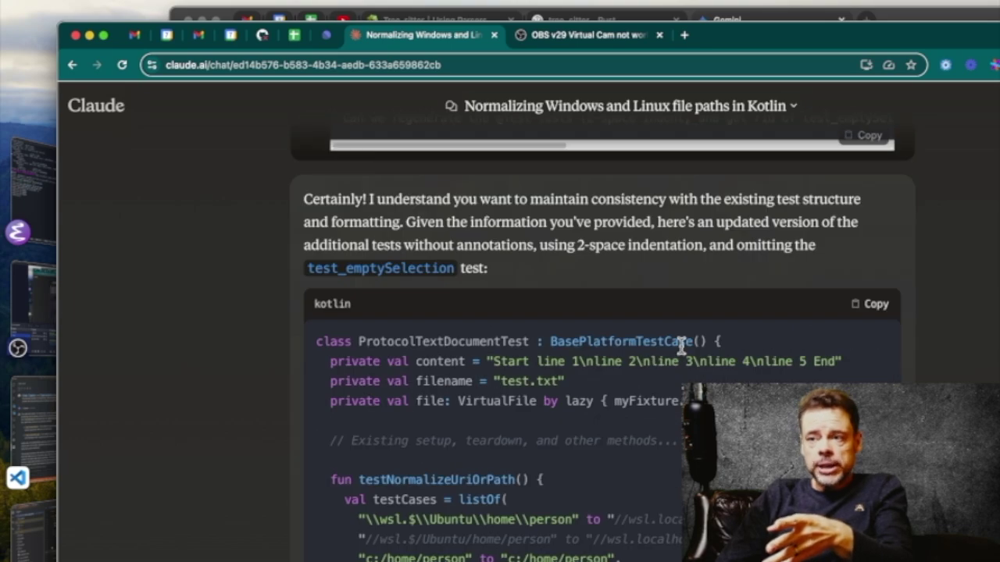
{"action": "scroll", "coordinate": [682, 349], "scroll_direction": "down", "scroll_amount": 15}
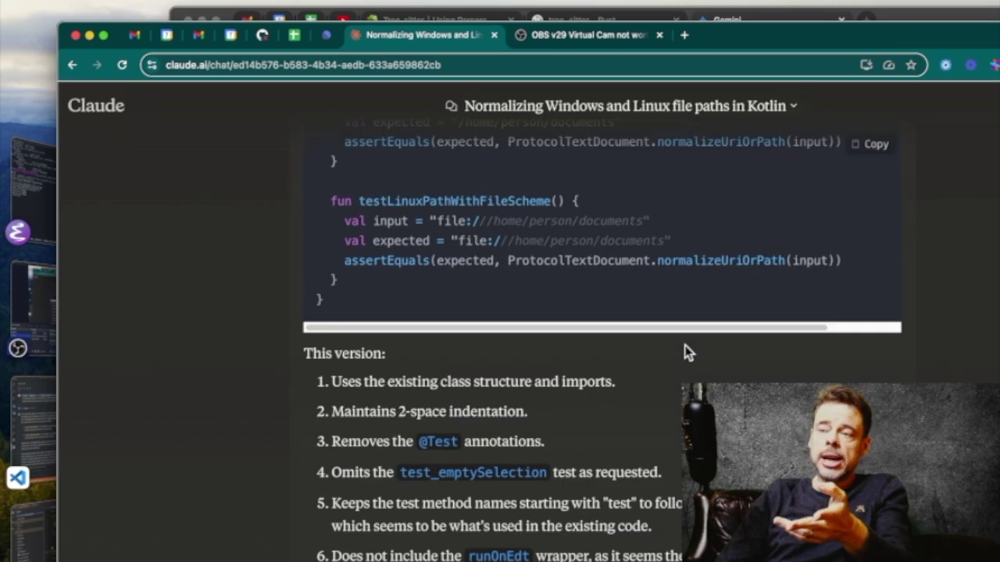
{"action": "scroll", "coordinate": [680, 351], "scroll_direction": "up", "scroll_amount": 5}
{"action": "scroll", "coordinate": [661, 337], "scroll_direction": "down", "scroll_amount": 10}
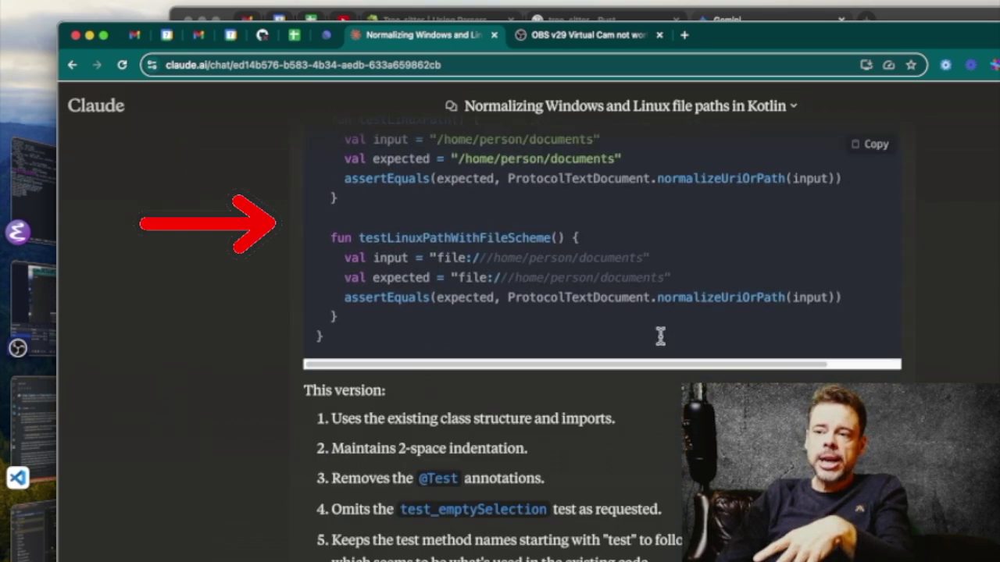
{"action": "double_click", "coordinate": [472, 489]}
{"action": "left_click", "coordinate": [484, 504]}
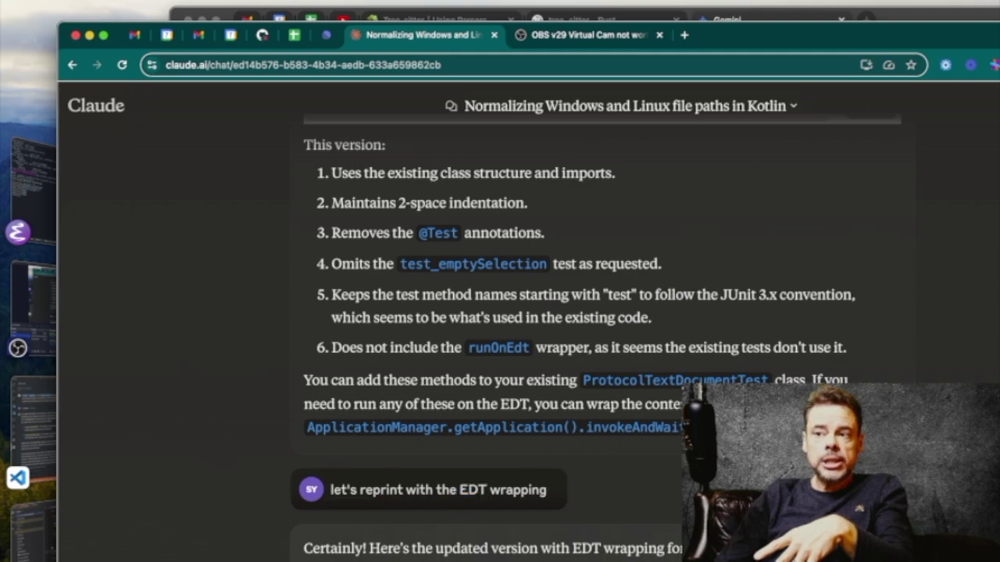
- Review the tests reprinted with invokeAndWait wrapping and continue to the reply about the failing WSL file scheme test
{"action": "scroll", "coordinate": [691, 375], "scroll_direction": "down", "scroll_amount": 10}
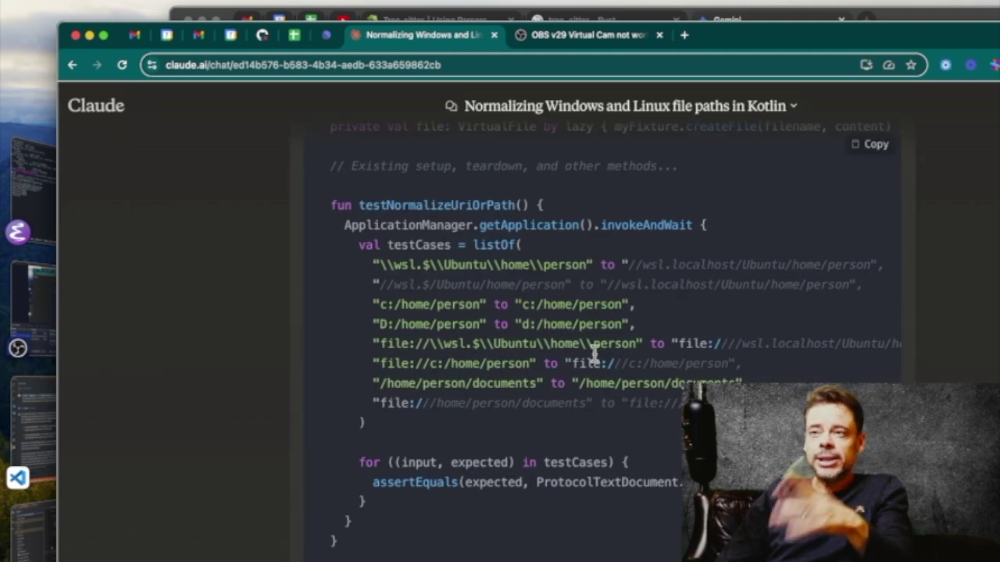
{"action": "scroll", "coordinate": [680, 277], "scroll_direction": "down", "scroll_amount": 15}
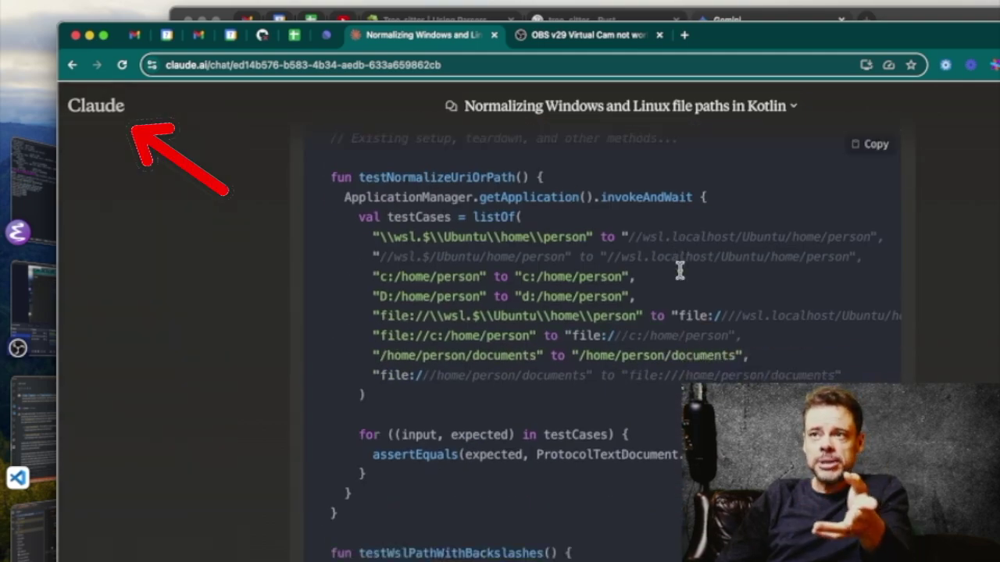
{"action": "scroll", "coordinate": [685, 274], "scroll_direction": "down", "scroll_amount": 5}
{"action": "scroll", "coordinate": [687, 266], "scroll_direction": "down", "scroll_amount": 3}
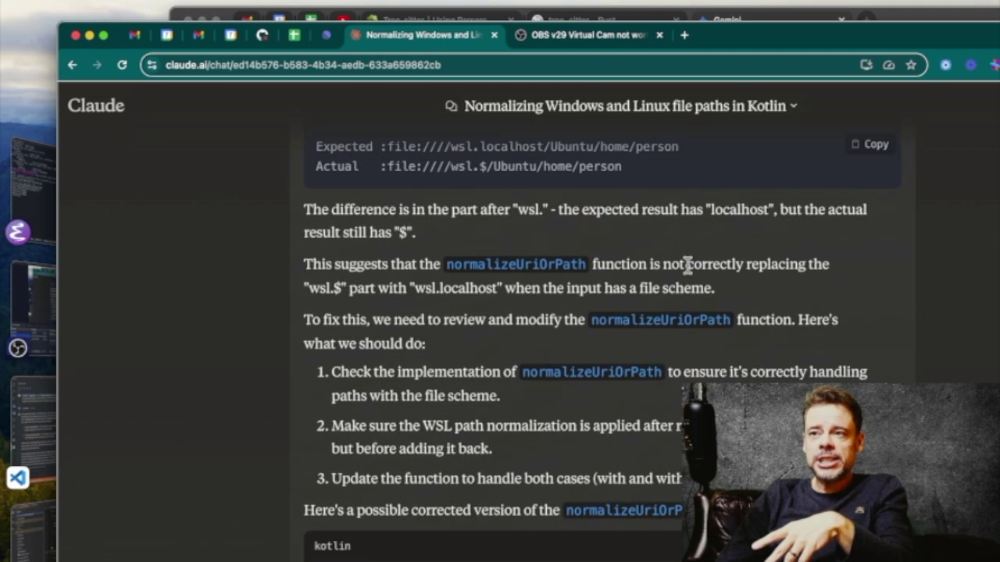
- Examine the analysis of the failing testWslPathWithFileScheme test and the proposed corrections to the normalizeUriOrPath function
{"action": "scroll", "coordinate": [913, 268], "scroll_direction": "up", "scroll_amount": 1}
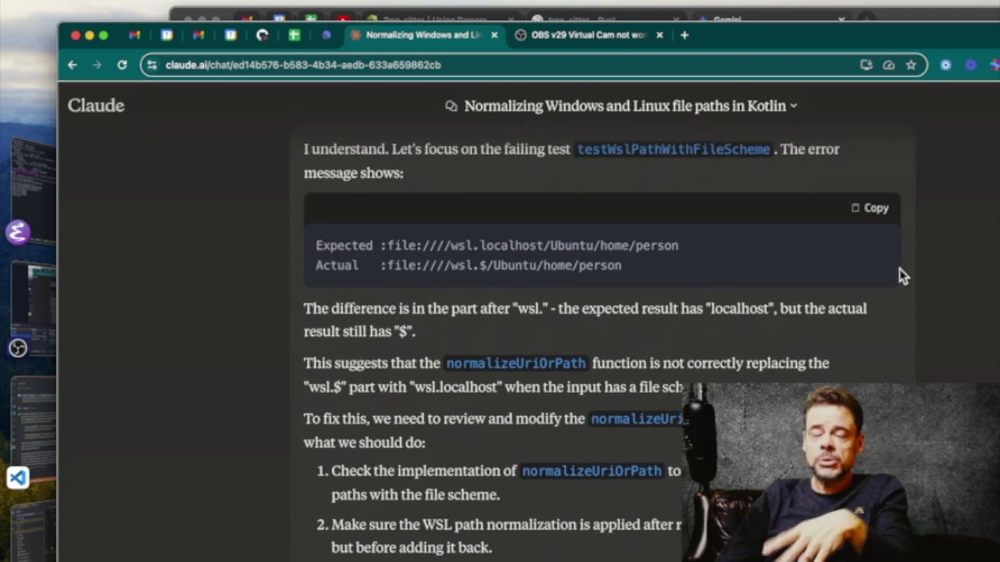
{"action": "left_click_drag", "start_coordinate": [333, 237], "coordinate": [500, 556]}
{"action": "scroll", "coordinate": [500, 547], "scroll_direction": "down", "scroll_amount": 10}
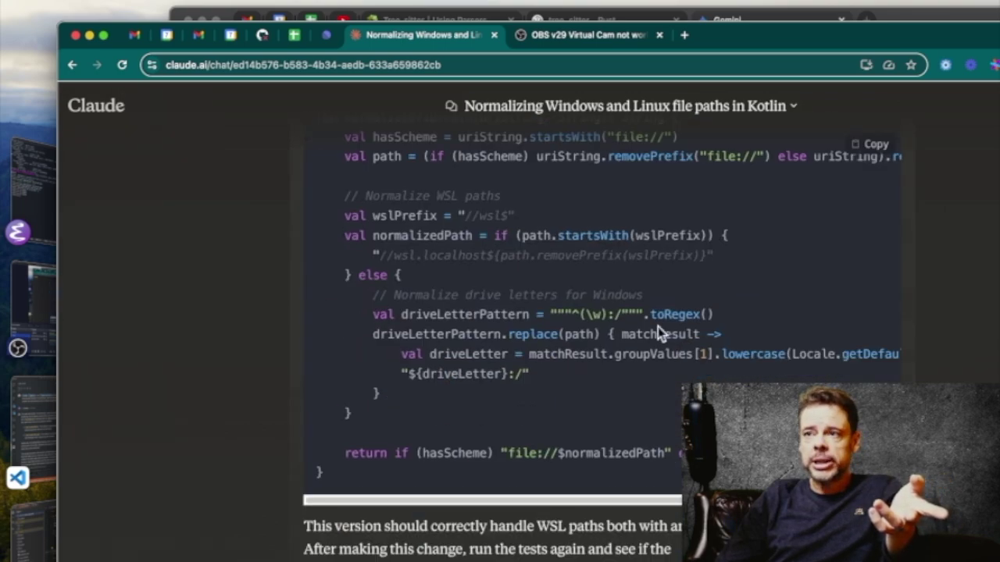
{"action": "scroll", "coordinate": [660, 326], "scroll_direction": "down", "scroll_amount": 10}
{"action": "scroll", "coordinate": [665, 322], "scroll_direction": "up", "scroll_amount": 4}
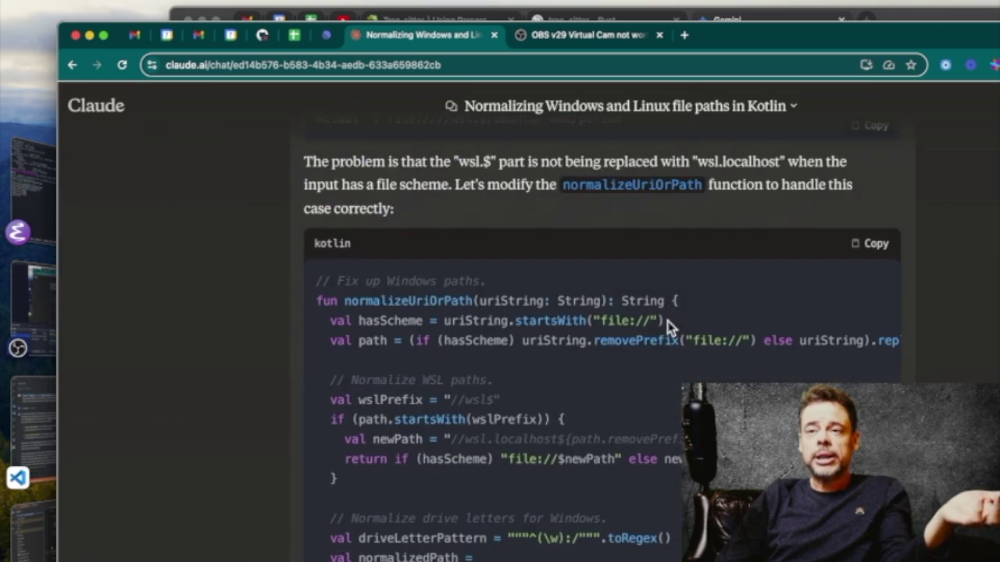
- Show Claude's list of recent chats, then switch to the Gemini window and browse its recent chats
{"action": "mouse_move", "coordinate": [44, 143]}
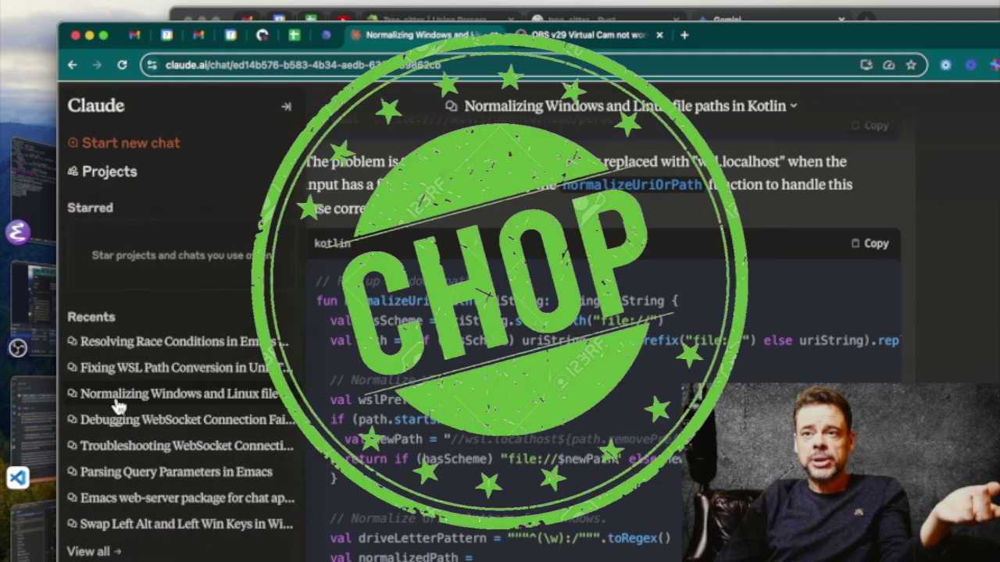
{"action": "key", "text": "super+grave"}
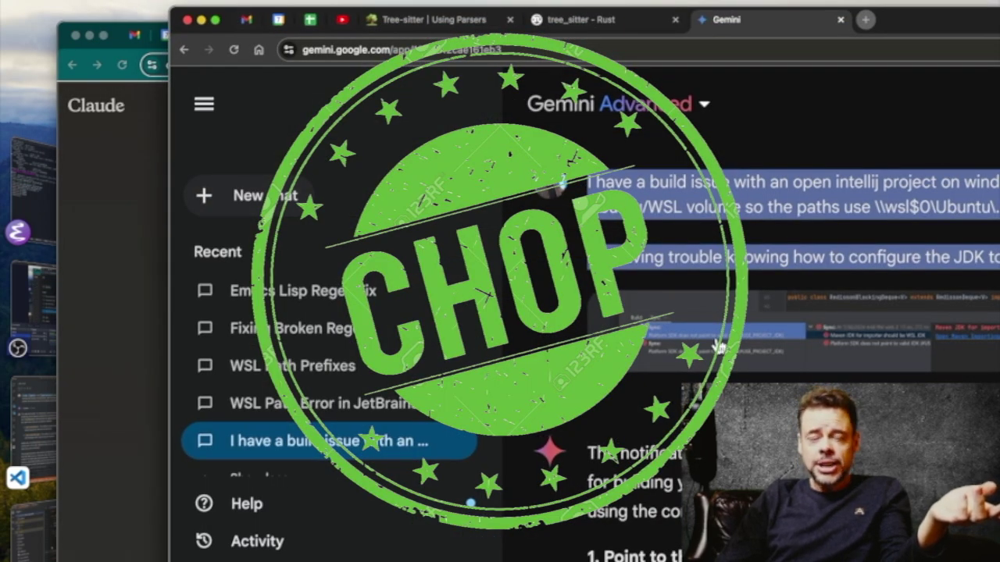
{"action": "scroll", "coordinate": [383, 324], "scroll_direction": "down", "scroll_amount": 10}
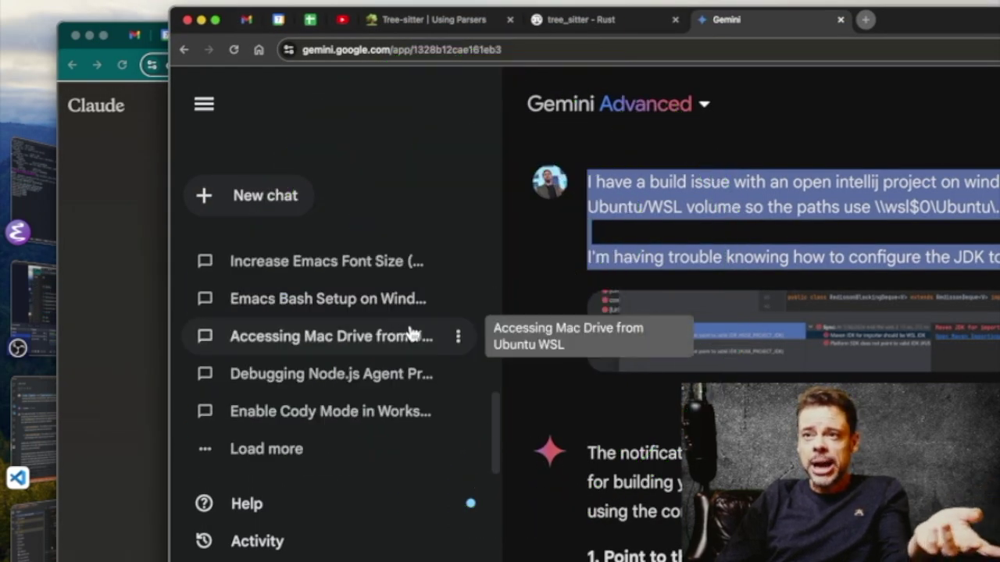
{"action": "scroll", "coordinate": [351, 340], "scroll_direction": "up", "scroll_amount": 10}
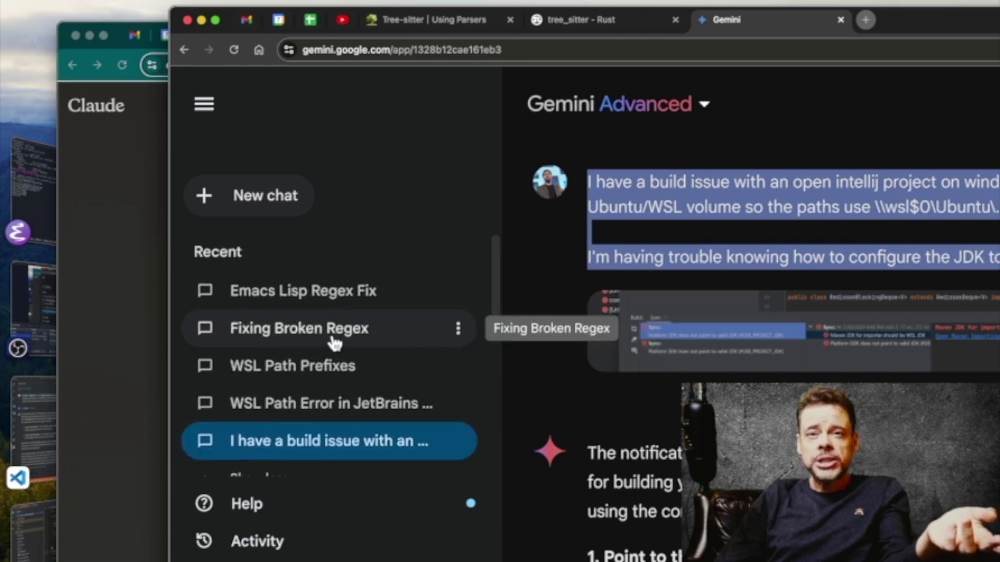
{"action": "scroll", "coordinate": [331, 342], "scroll_direction": "down", "scroll_amount": 10}
{"action": "scroll", "coordinate": [332, 342], "scroll_direction": "up", "scroll_amount": 10}
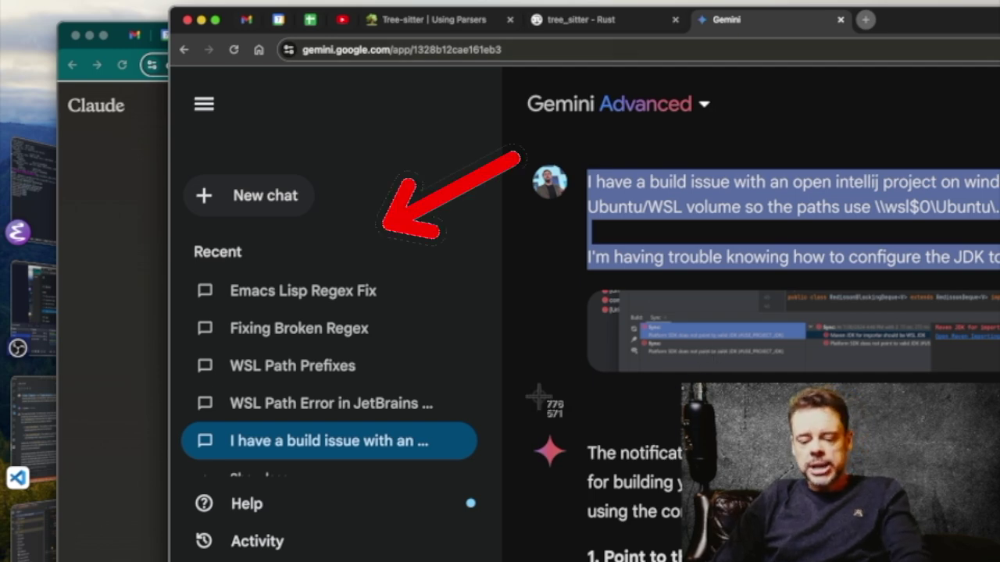
- Capture a screenshot of Gemini's recent chats list, attach it to the prompt and enter the request "please summarize these chats"
{"action": "key", "text": "super+shift+4"}
{"action": "left_click_drag", "start_coordinate": [16, 43], "coordinate": [542, 538]}
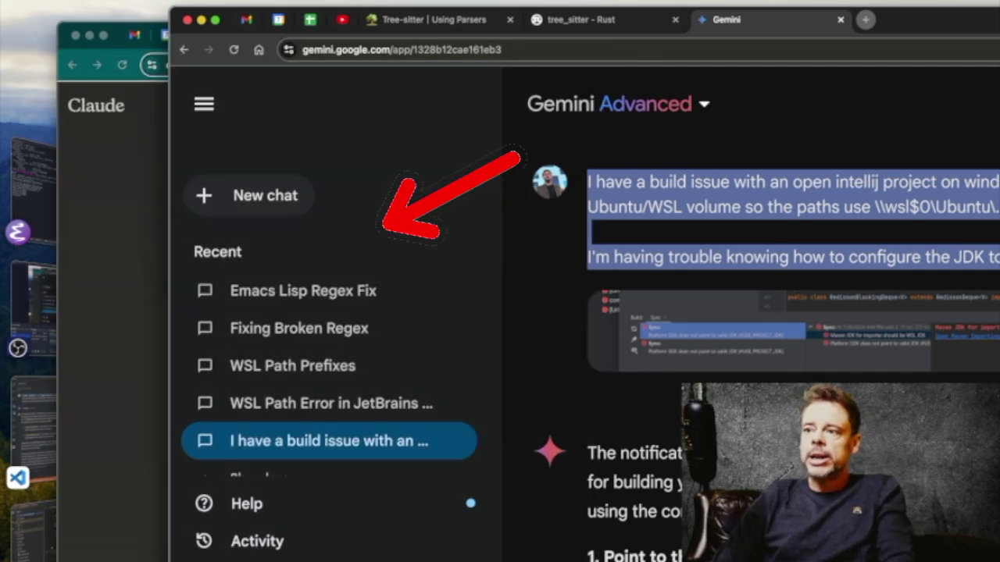
{"action": "key", "text": "super+v"}
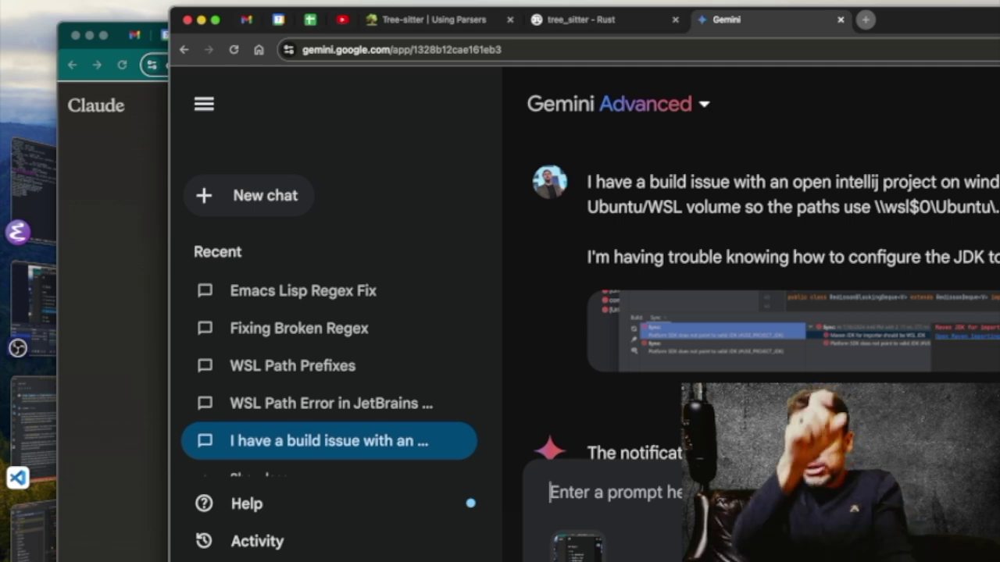
{"action": "type", "text": "please summarize"}
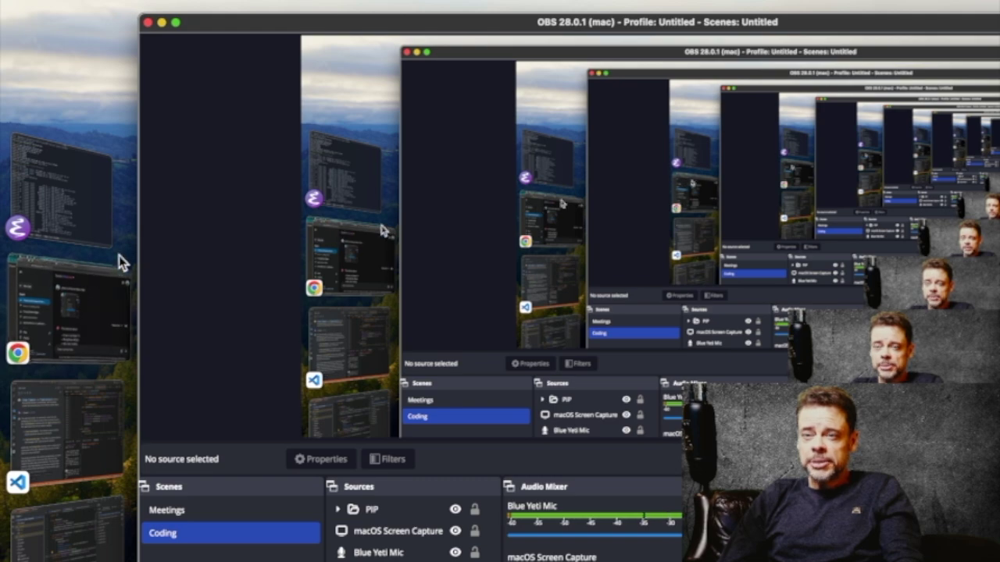
- Switch to Emacs, look back at the Gemini chat summary reply, and return to Emacs
{"action": "left_click", "coordinate": [94, 223]}
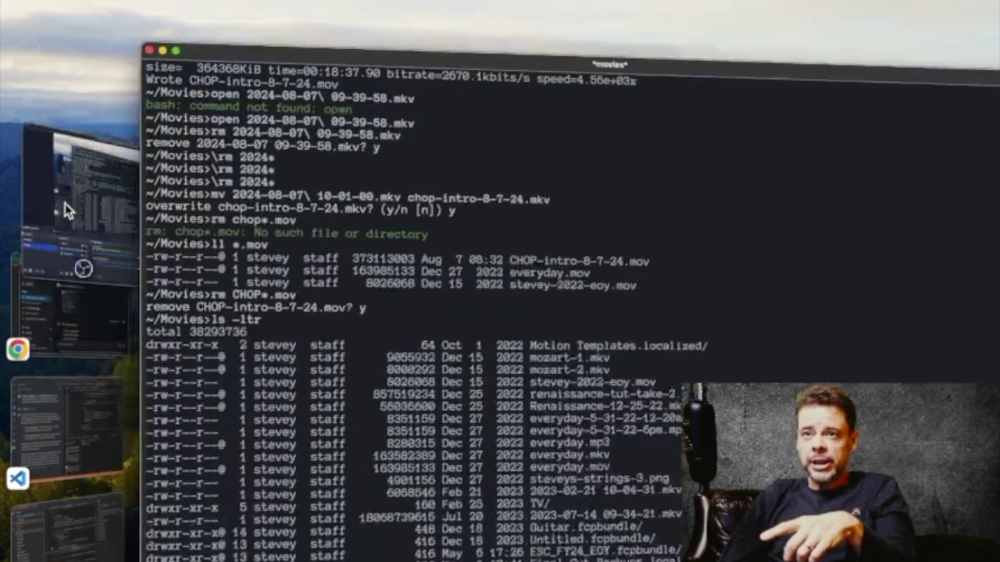
{"action": "left_click", "coordinate": [81, 344]}
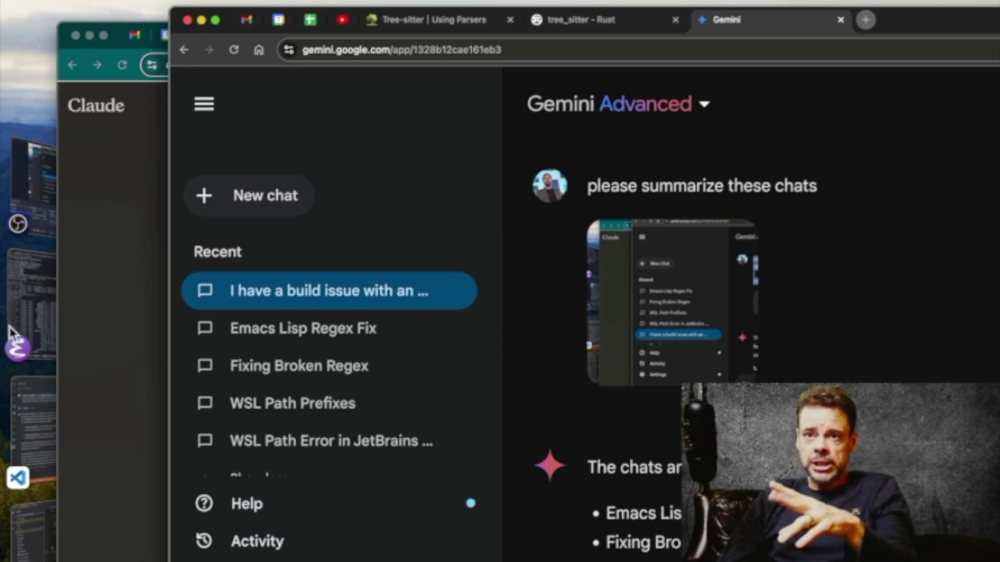
{"action": "left_click", "coordinate": [42, 315]}
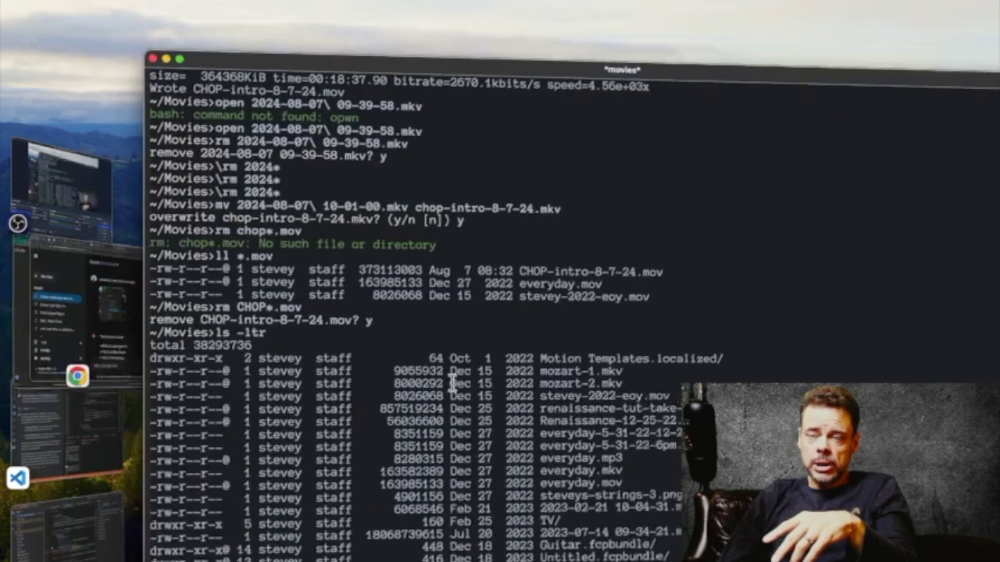
- Open the *chatgpt* session buffer in Emacs and review it from the OBS Mac Screen Capture question at its beginning
{"action": "key", "text": "alt+x"}
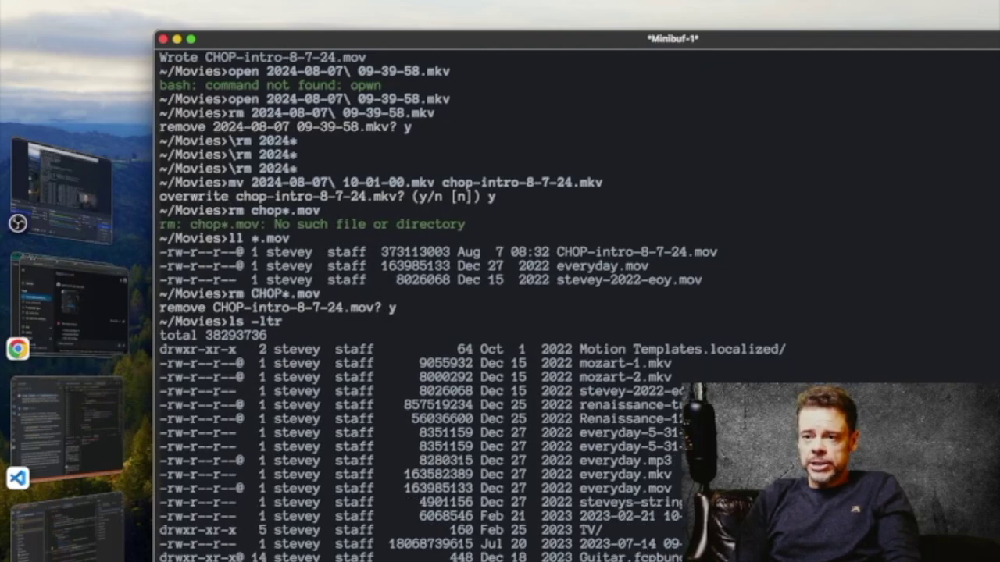
{"action": "key", "text": "Return"}
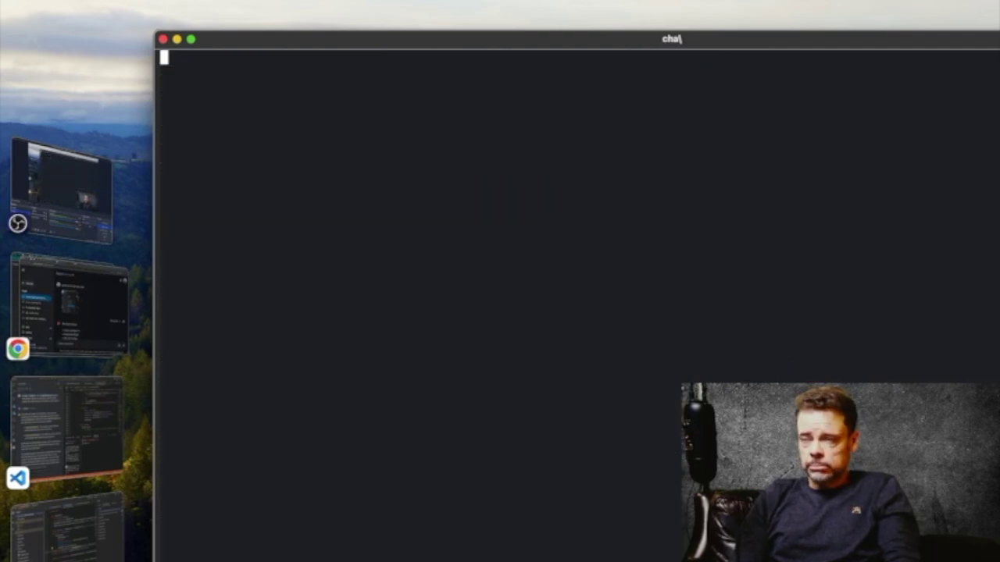
{"action": "key", "text": "alt+less"}
{"action": "scroll", "coordinate": [500, 297], "scroll_direction": "down", "scroll_amount": 10}
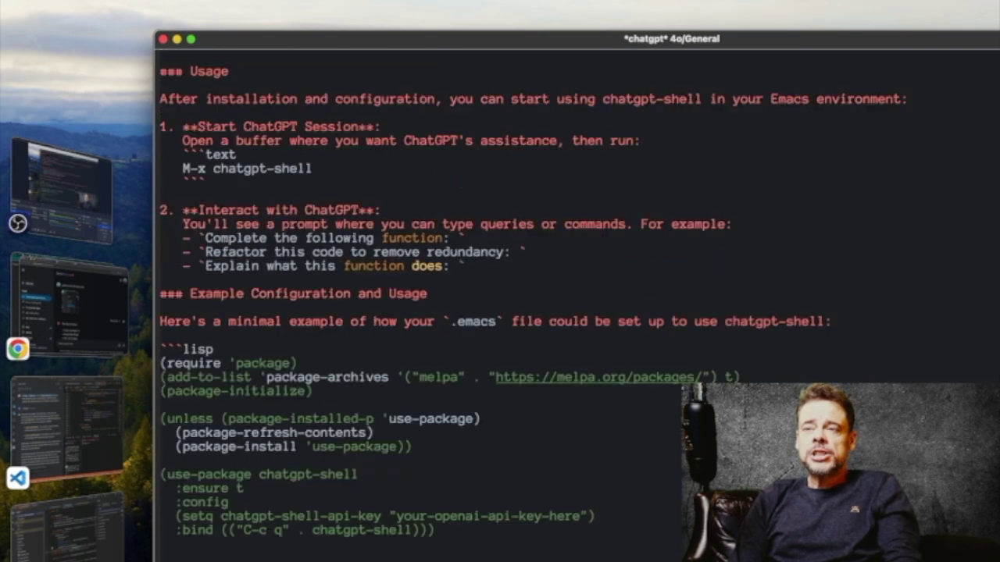
{"action": "key", "text": "alt+less"}
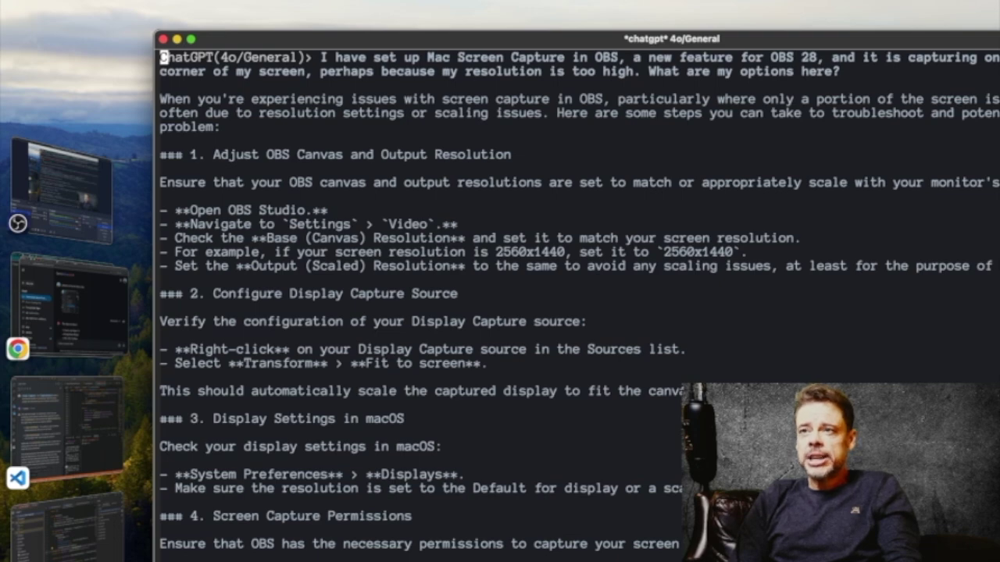
- Jump between the beginning and end of the *chatgpt* buffer and review the chatgpt-shell installation and usage answer
{"action": "key", "text": "alt+greater"}
{"action": "key", "text": "alt+less"}
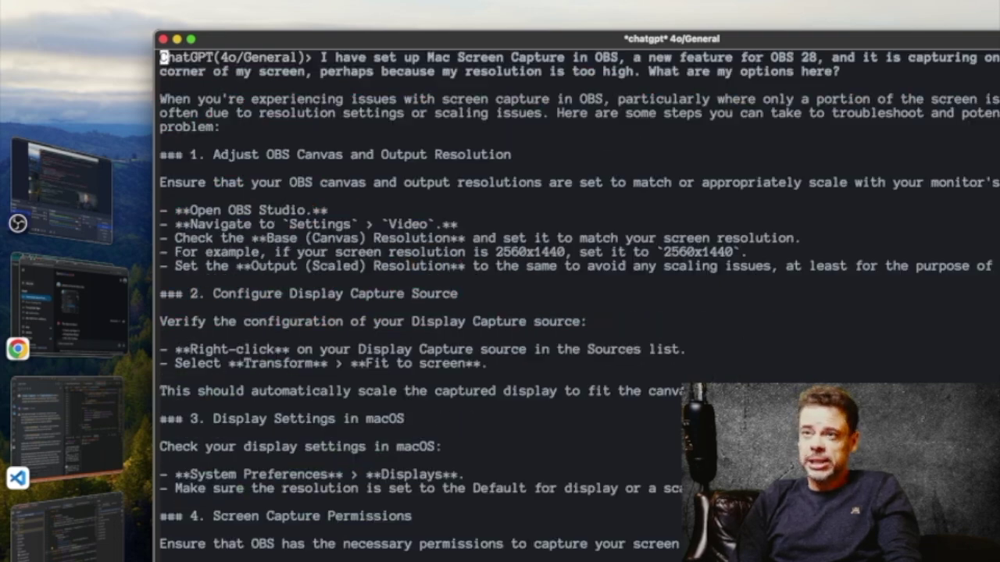
{"action": "key", "text": "alt+greater"}
{"action": "key", "text": "alt+v"}
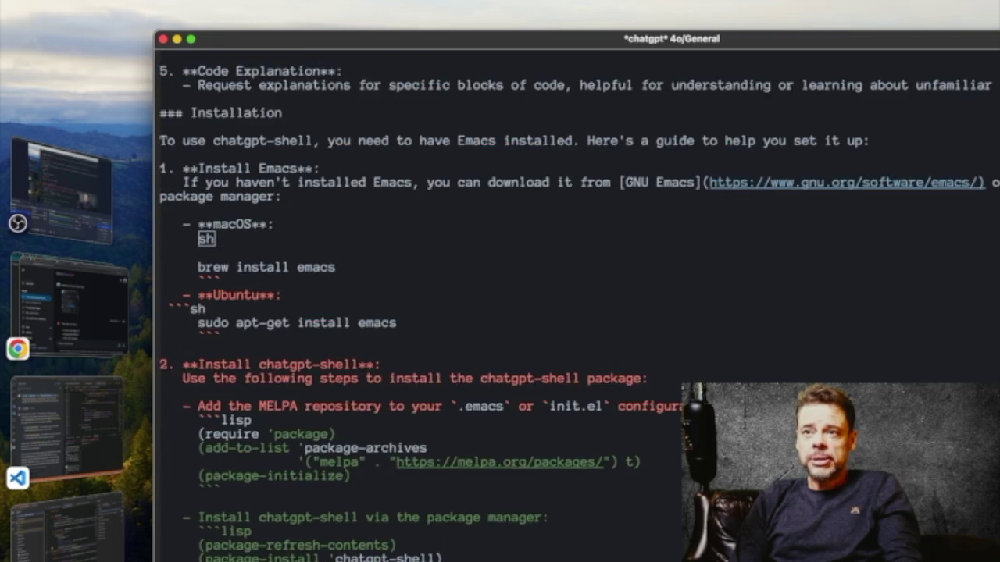
{"action": "key", "text": "alt+greater"}
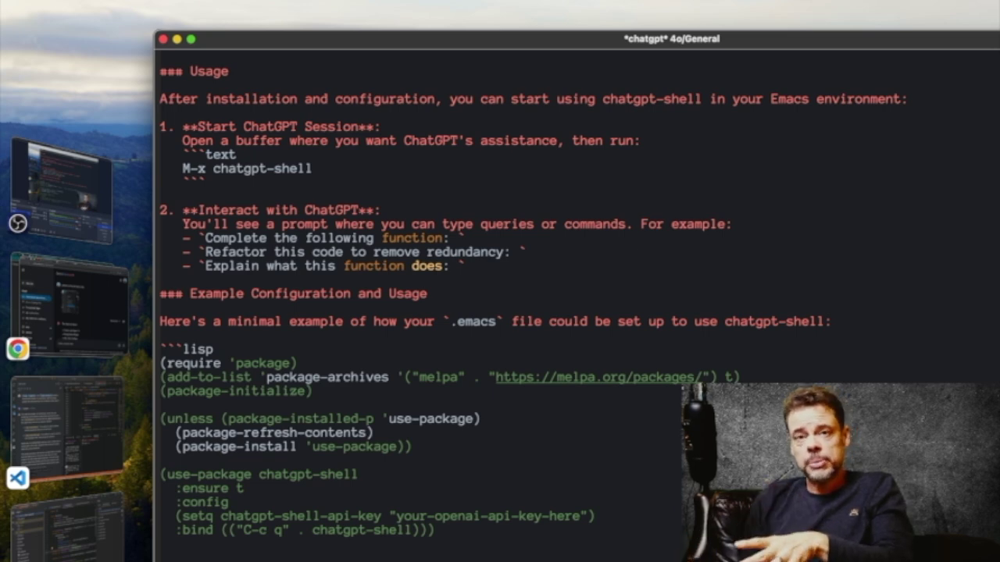
- Switch to Gemini in Chrome and highlight the opening IntelliJ WSL build-issue prompt and its attached screenshot, then clear the selection
{"action": "left_click", "coordinate": [88, 305]}
{"action": "scroll", "coordinate": [946, 362], "scroll_direction": "up", "scroll_amount": 15}
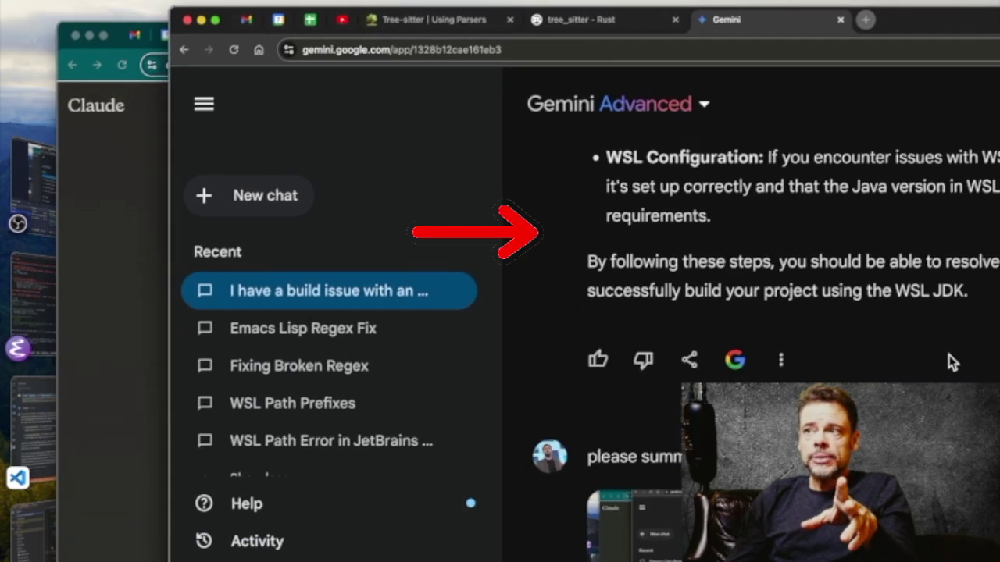
{"action": "left_click_drag", "start_coordinate": [593, 181], "coordinate": [938, 266]}
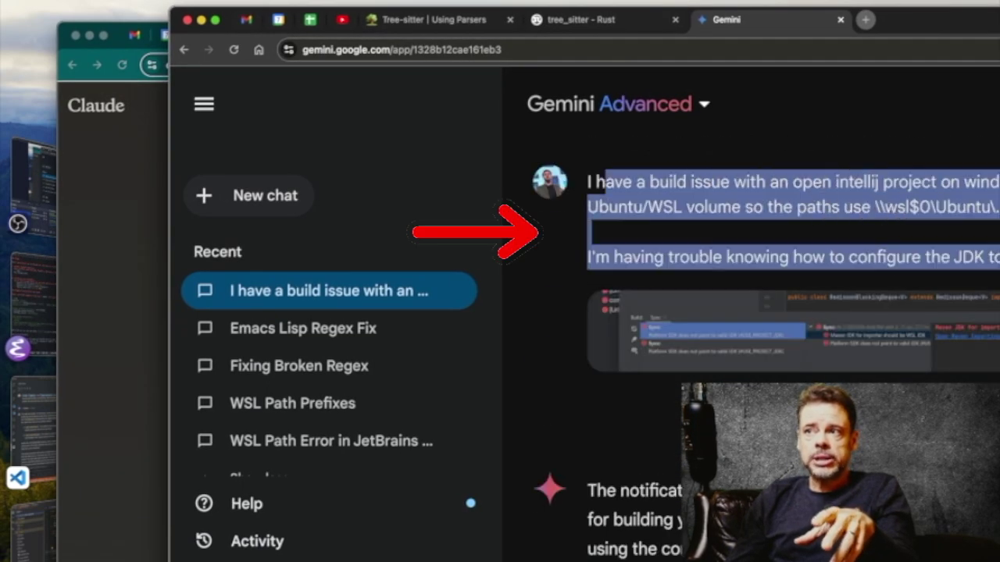
{"action": "left_click", "coordinate": [817, 369]}
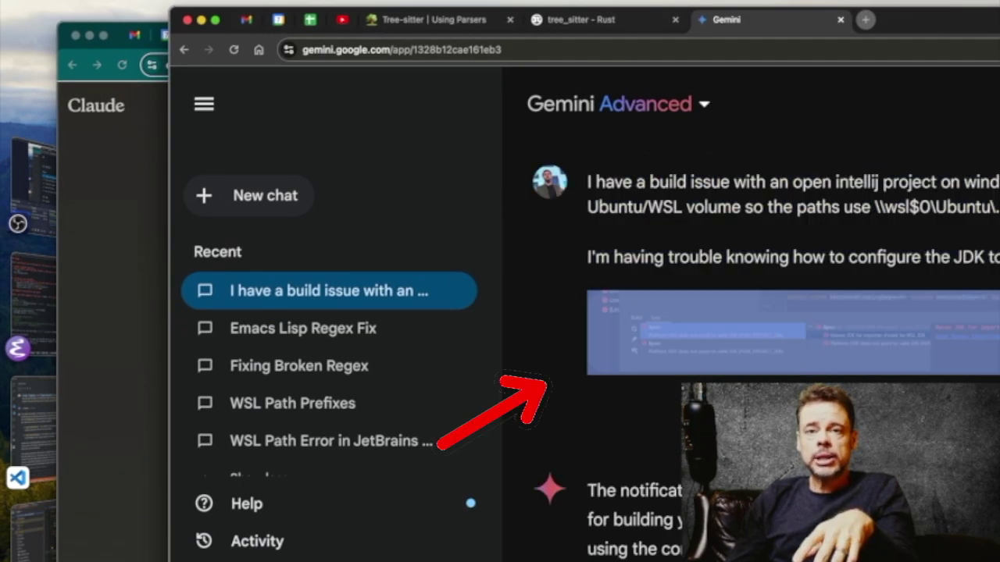
{"action": "left_click", "coordinate": [949, 314]}
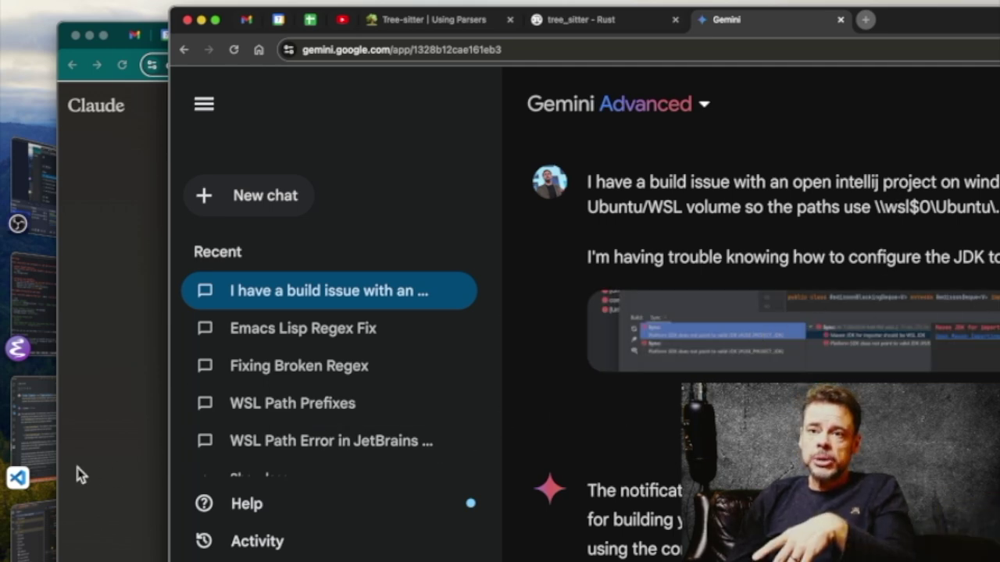
- Switch to VS Code and highlight the end of the Cody chat question about at-mentioning context files, then clear the selection
{"action": "left_click", "coordinate": [47, 441]}
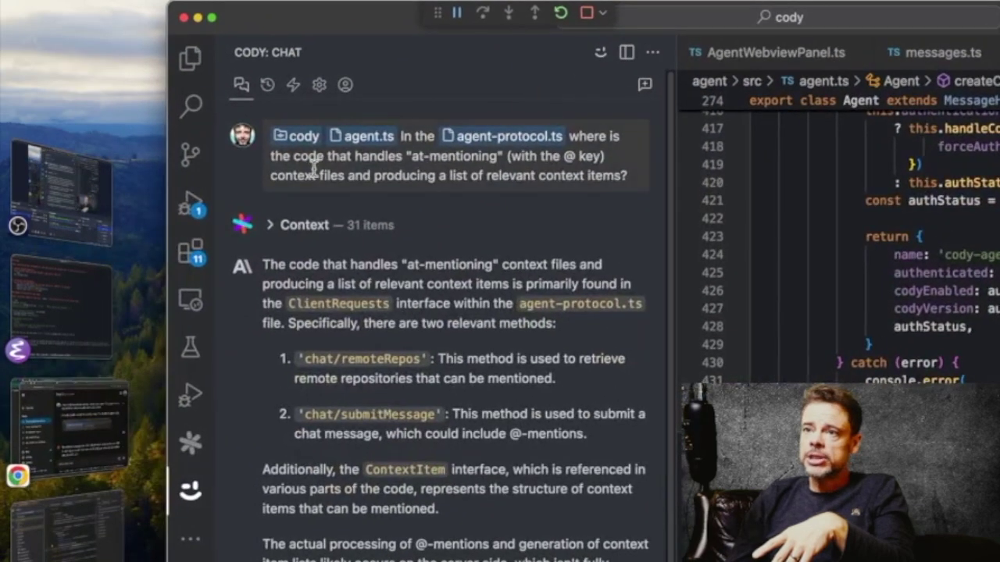
{"action": "left_click_drag", "start_coordinate": [318, 175], "coordinate": [627, 175]}
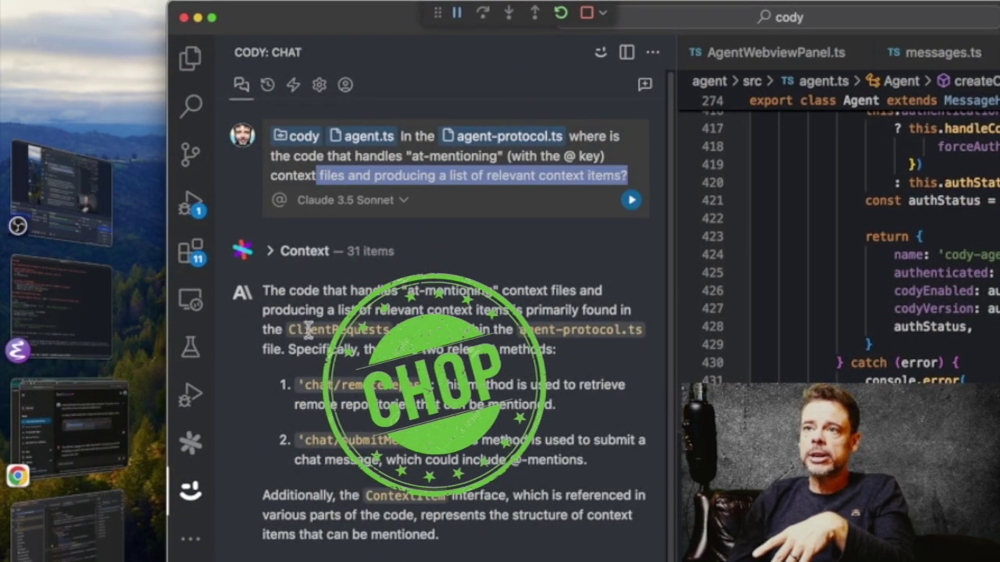
{"action": "left_click", "coordinate": [559, 548]}
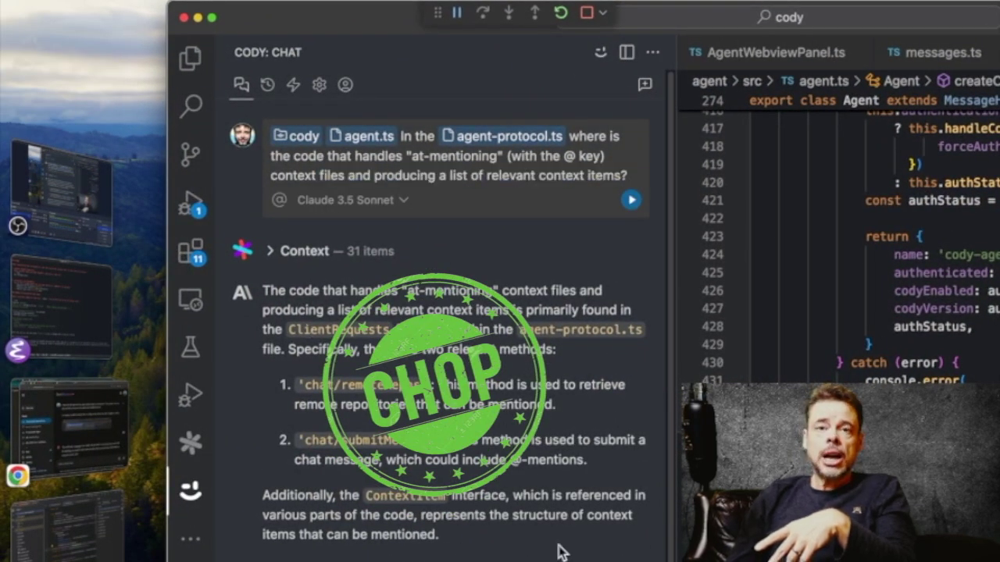